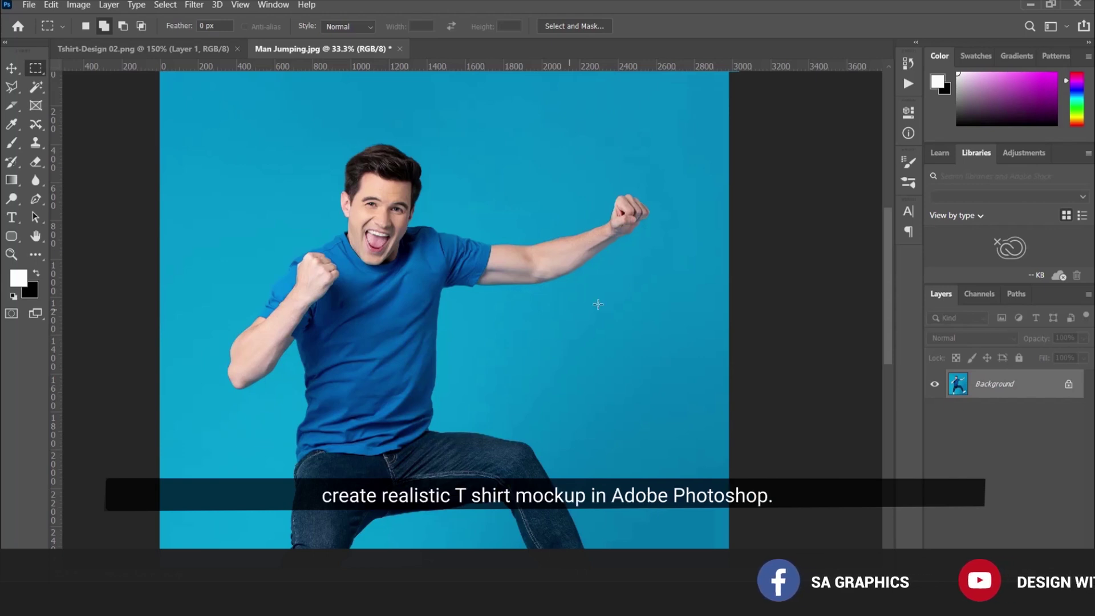
Quick-select the model's blue T-shirt, copy it to Layer 1 with Ctrl+J, and reload its outline.
scroll(548, 288, "down", 1)
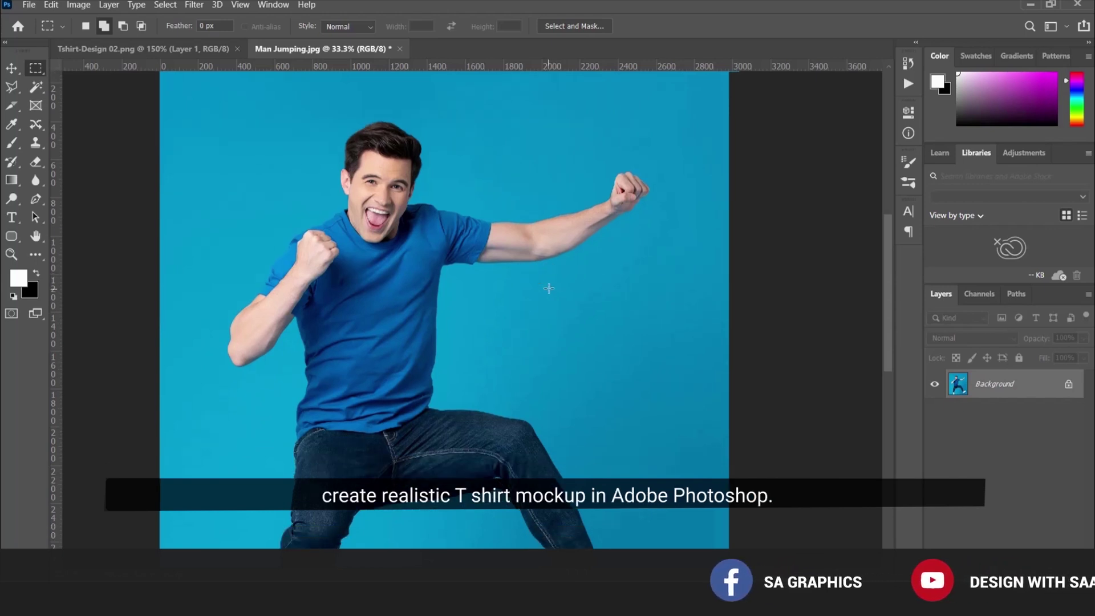
scroll(513, 250, "down", 1)
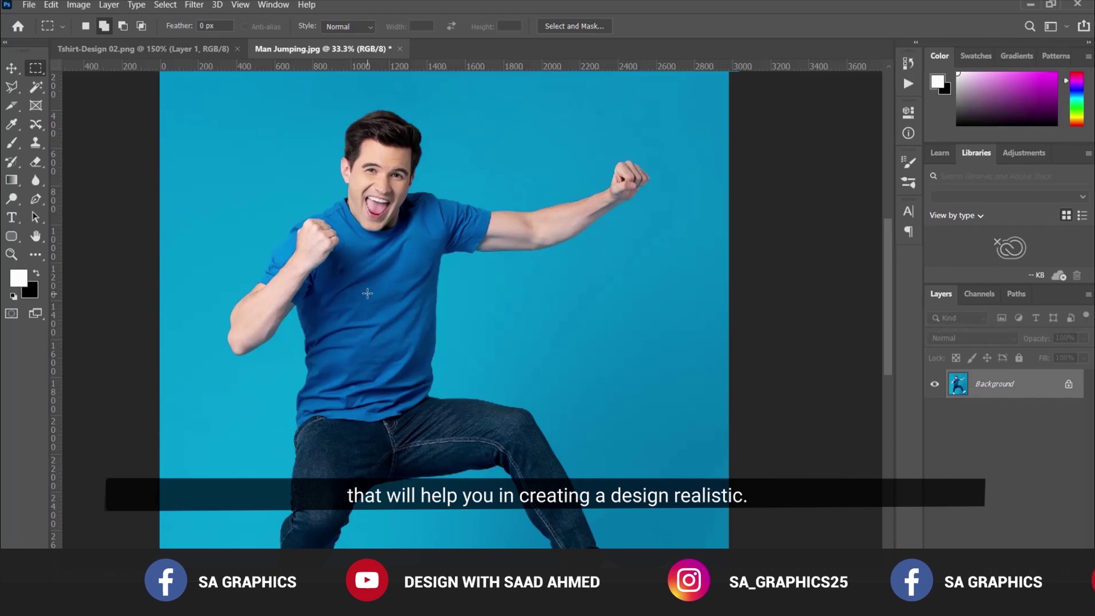
left_click(35, 87)
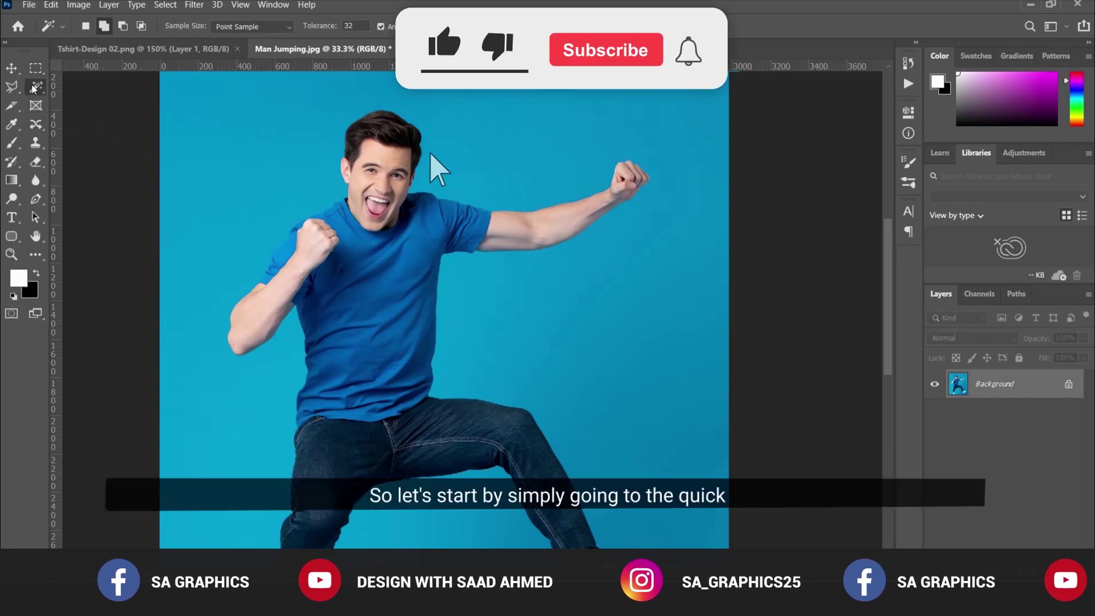
right_click(34, 87)
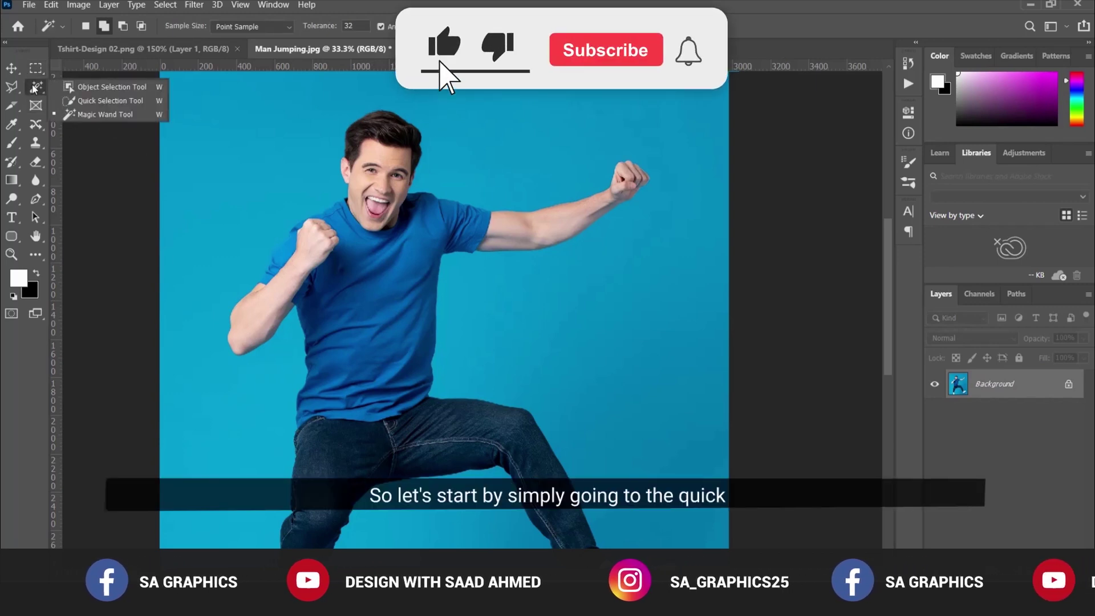
left_click(98, 104)
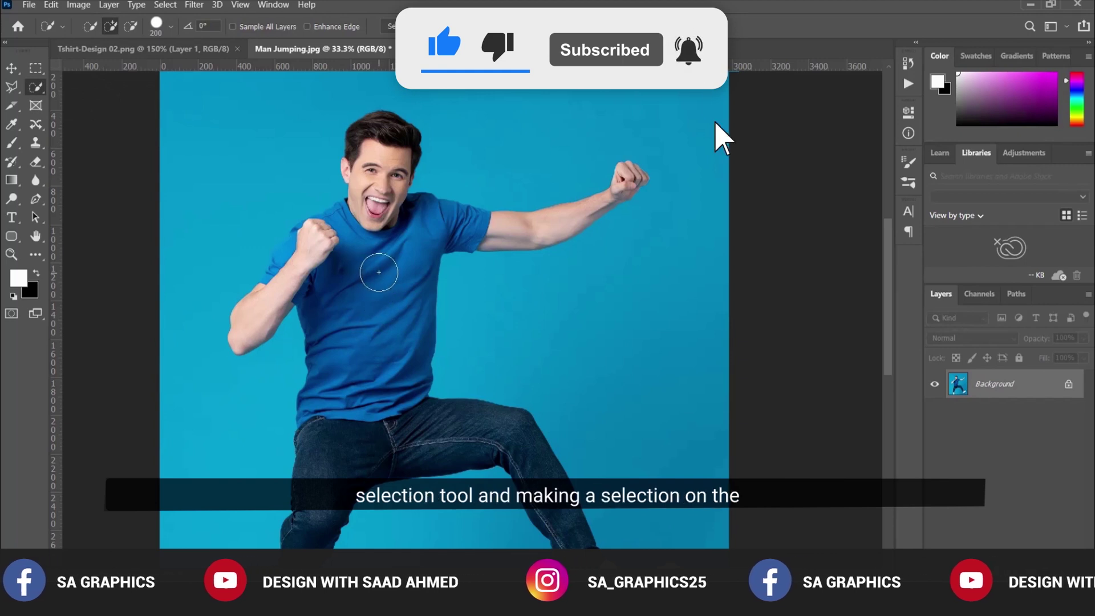
mouse_move(377, 264)
left_mouse_down()
mouse_move(359, 274)
mouse_move(359, 298)
mouse_move(351, 265)
left_mouse_up()
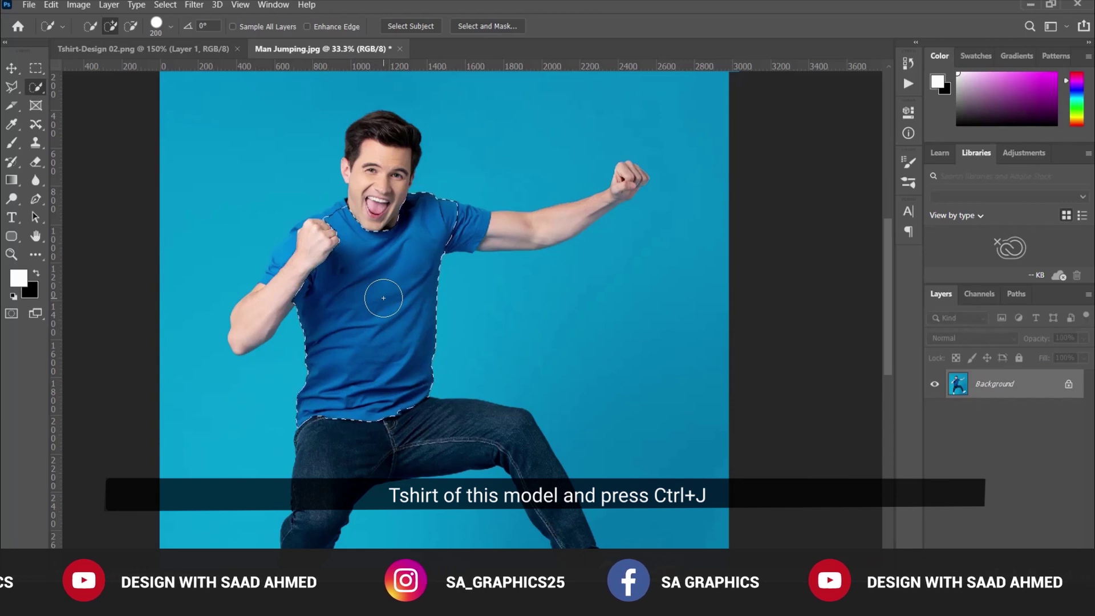
key("ctrl+j")
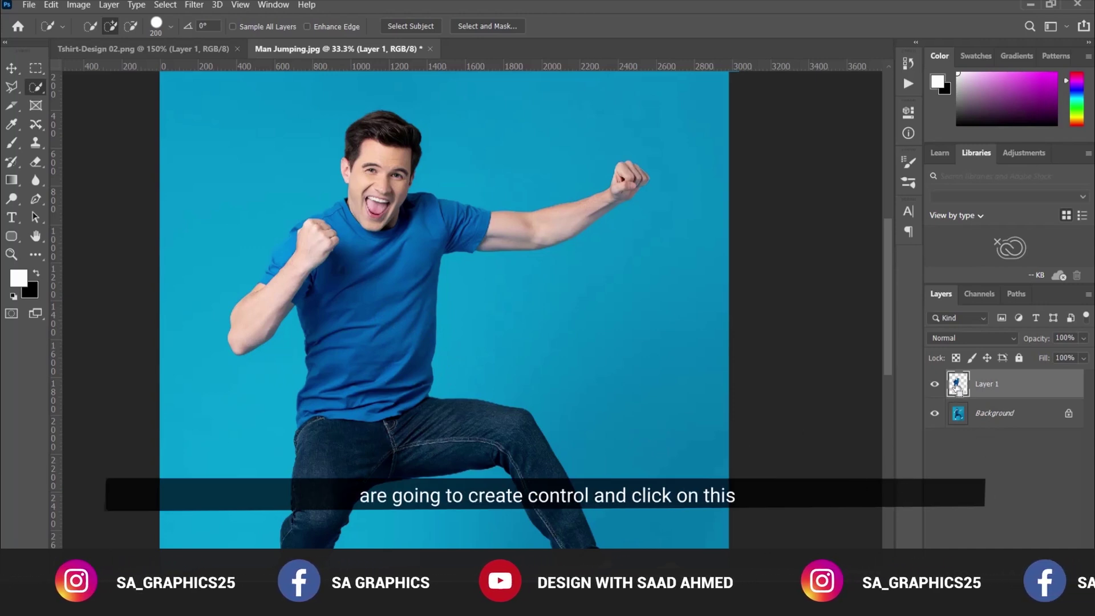
left_click(957, 385, "ctrl")
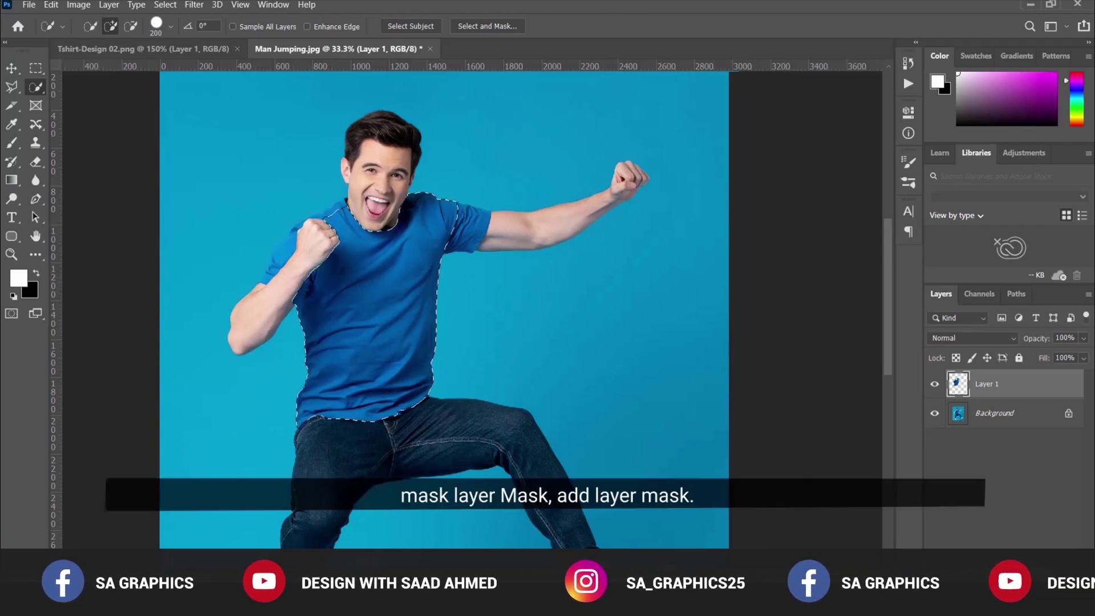
Add a layer mask to Layer 1 from the T-shirt selection.
left_click(972, 599)
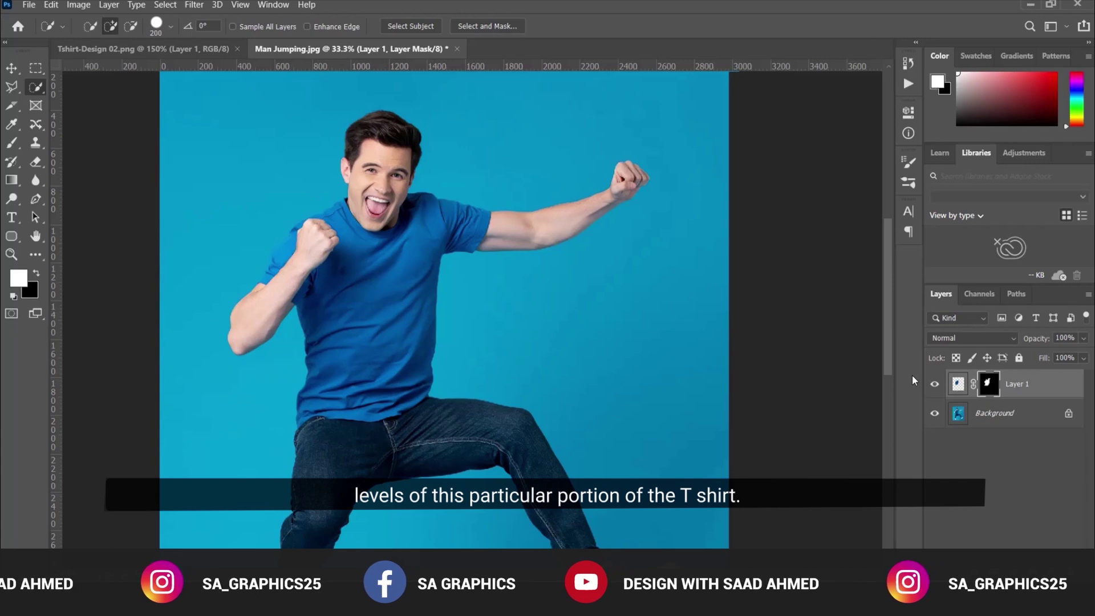
Load the shirt outline and add a shirt-masked Levels 1 layer set to 0 / 0.92 / 177.
left_click(958, 386, "ctrl")
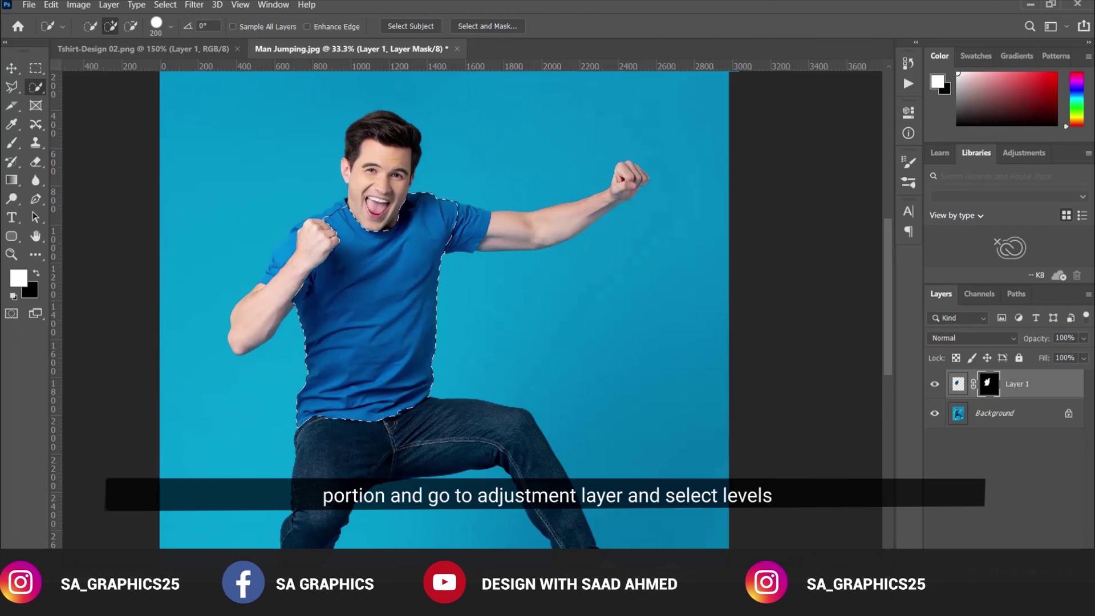
left_click(1015, 604)
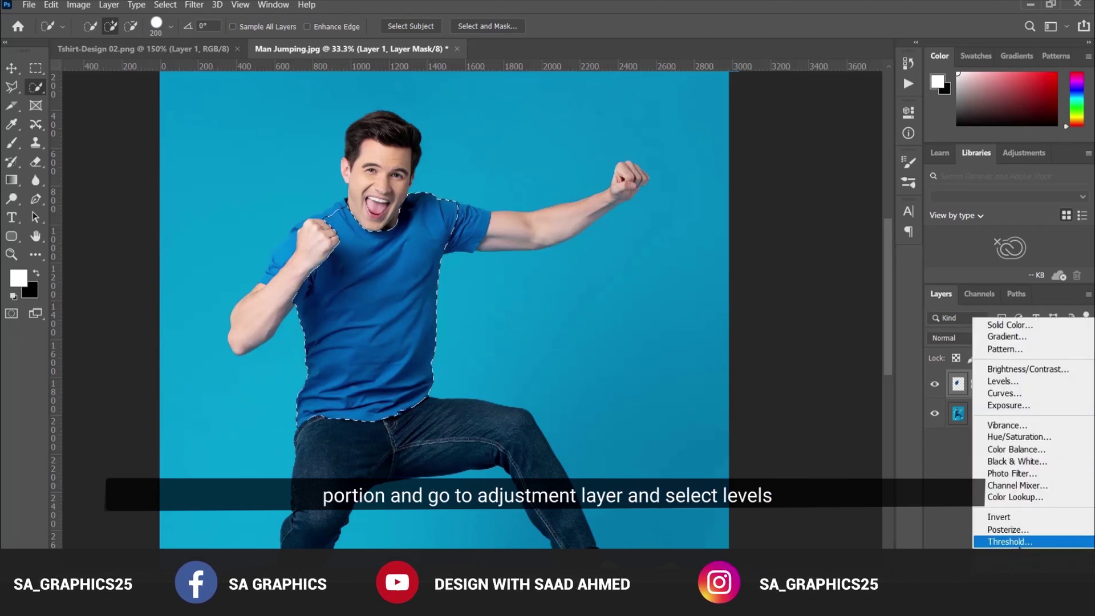
left_click(999, 380)
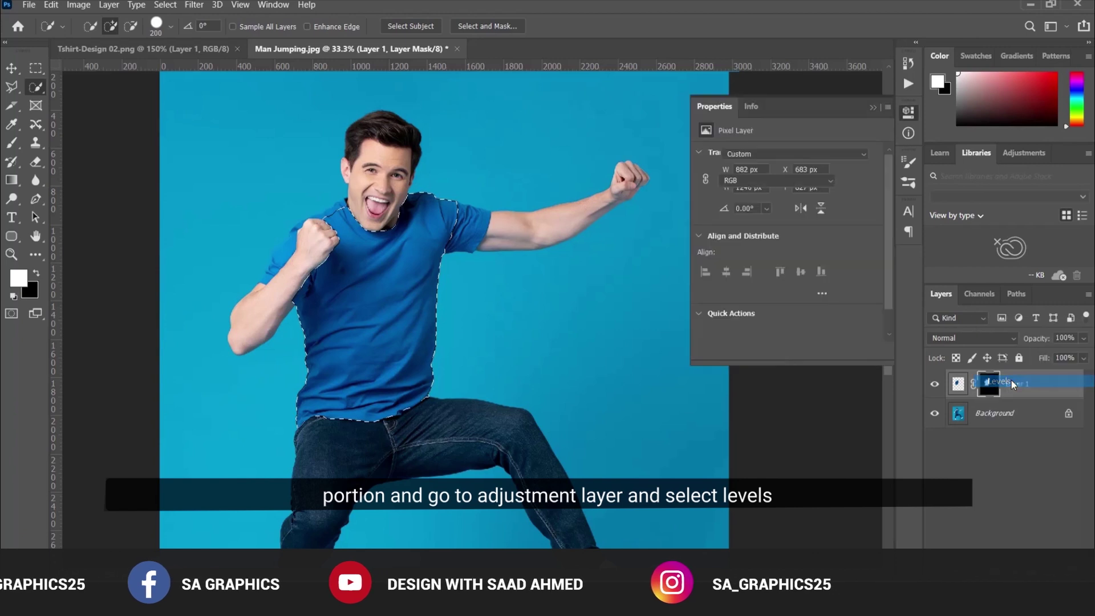
mouse_move(874, 259)
left_mouse_down()
mouse_move(825, 259)
mouse_move(878, 263)
left_mouse_up()
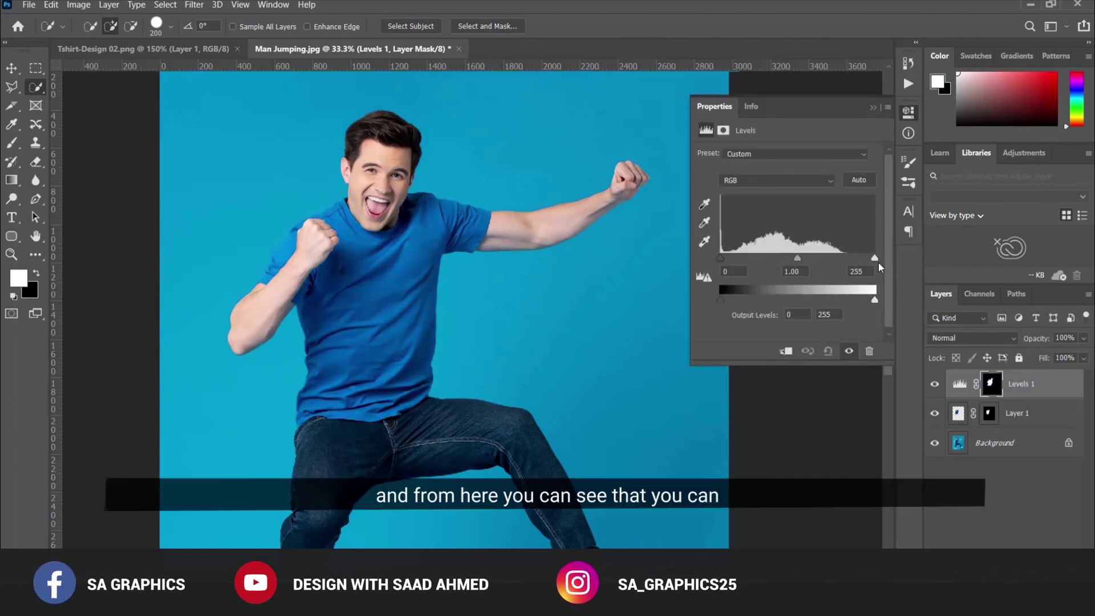
mouse_move(797, 256)
left_mouse_down()
mouse_move(819, 255)
mouse_move(799, 255)
left_mouse_up()
left_click_drag(874, 257, 778, 257)
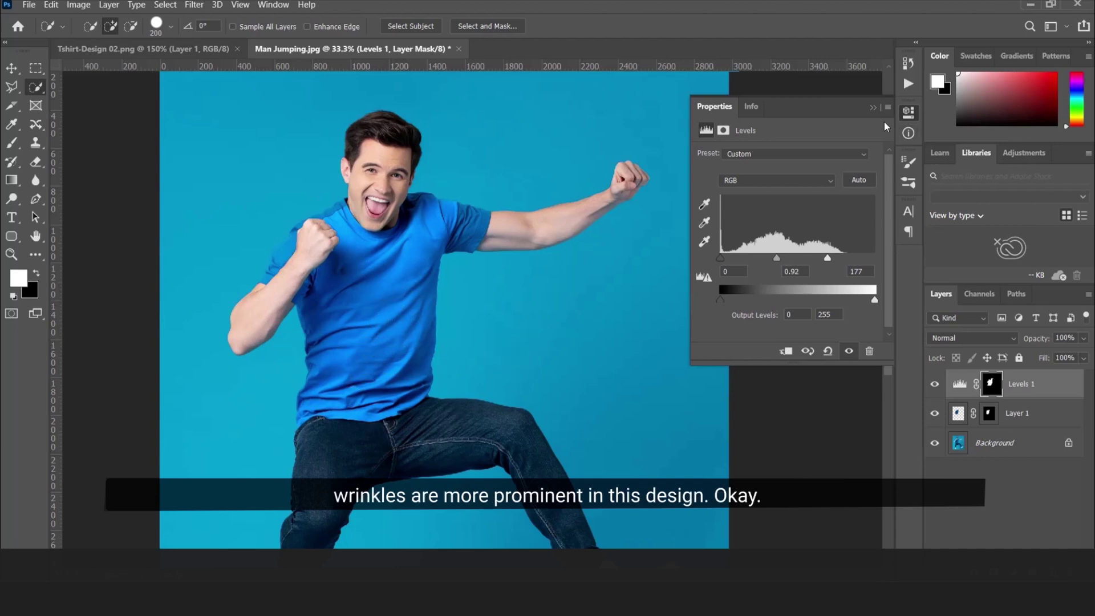
left_click(873, 107)
Make Levels 1 a clipping mask on Layer 1 so it affects only the shirt.
right_click(979, 388)
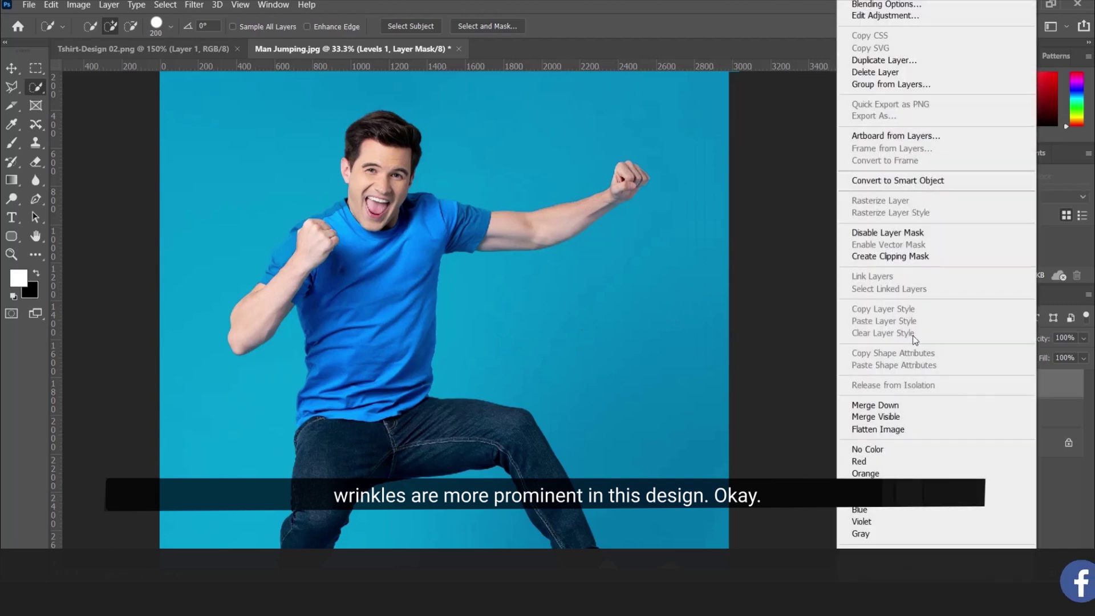
left_click(900, 258)
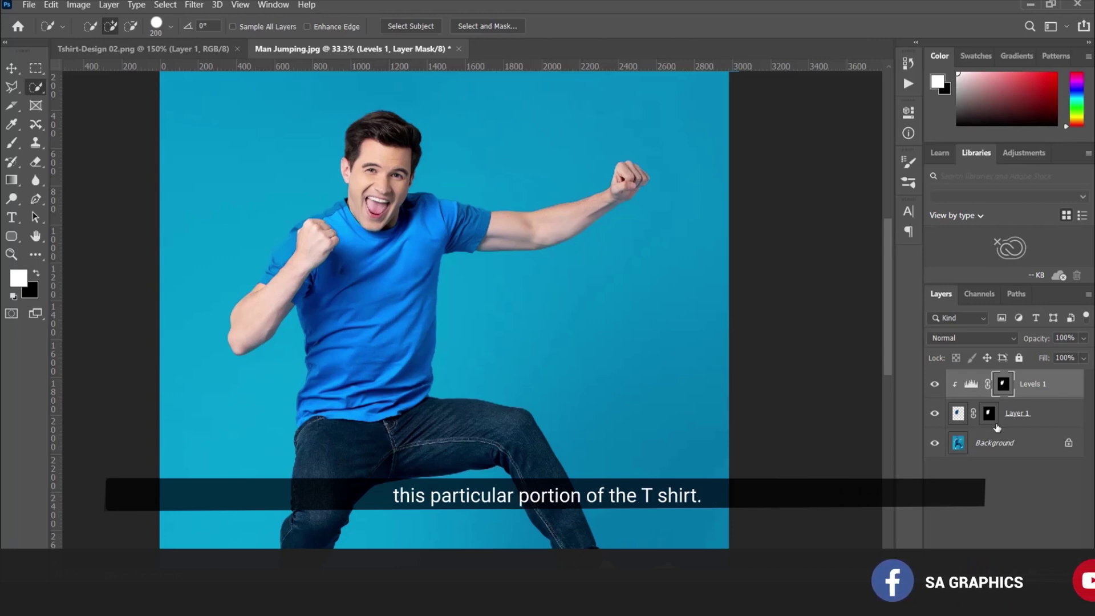
left_click(29, 5)
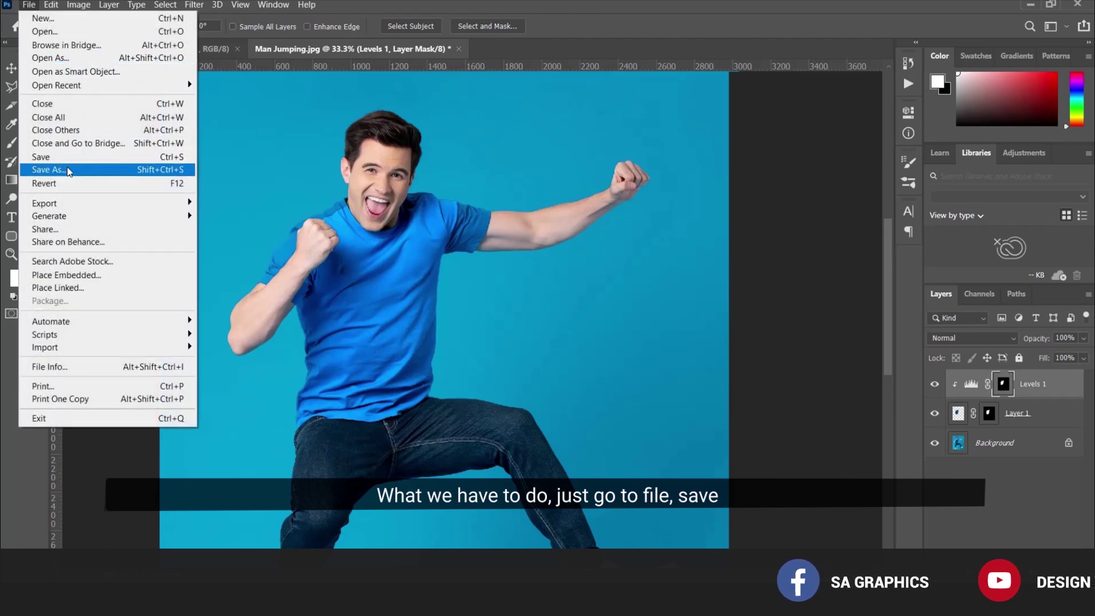
Save the document as Displacement.psd, accepting the format compatibility options.
left_click(68, 170)
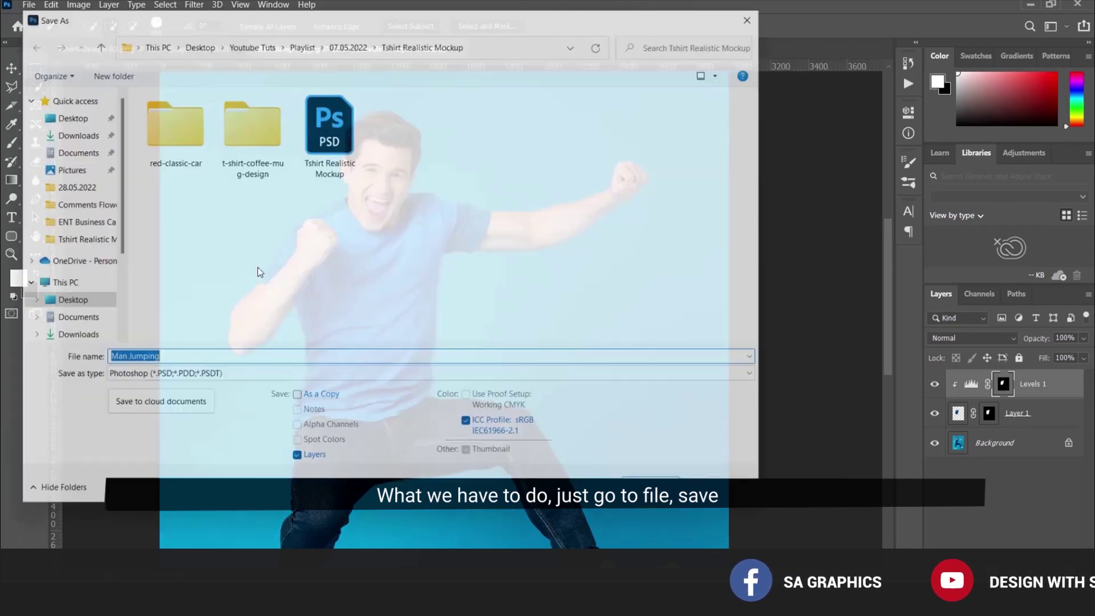
key("BackSpace")
type("Displa")
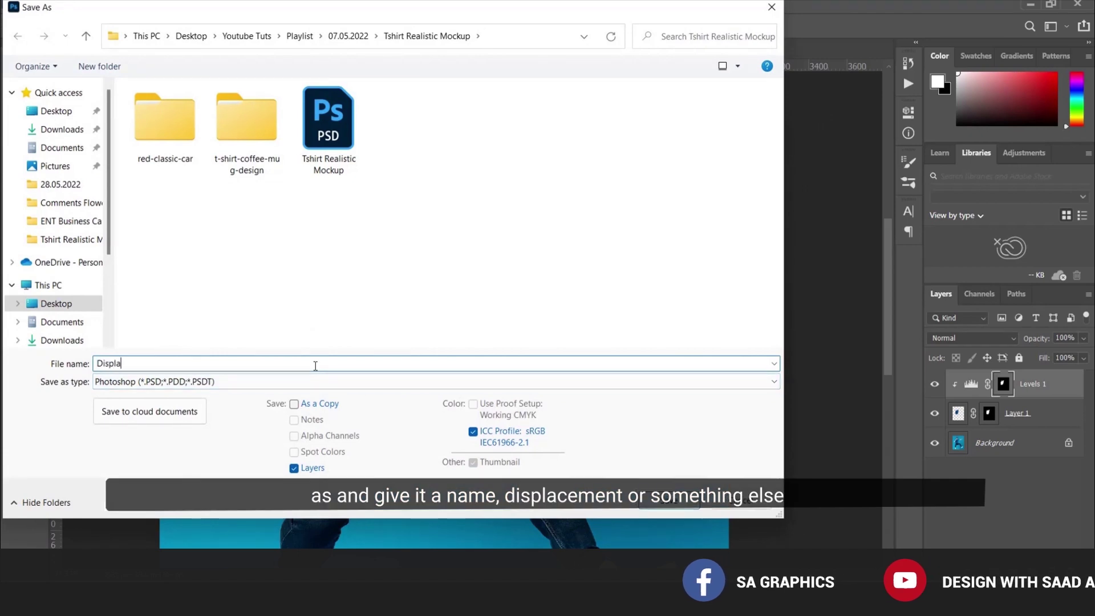
type("cement")
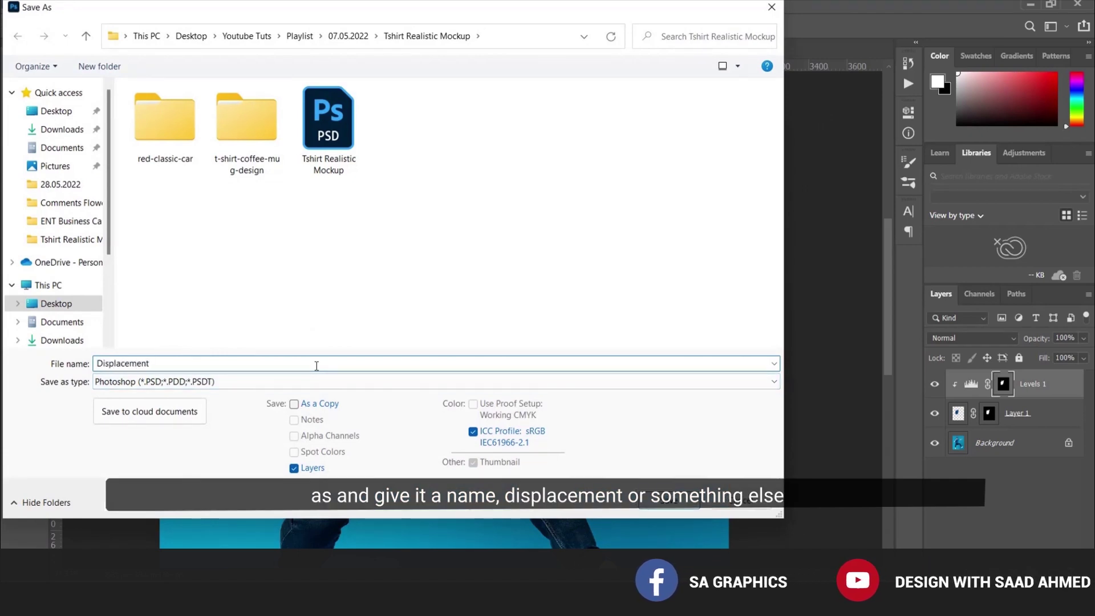
left_click(660, 508)
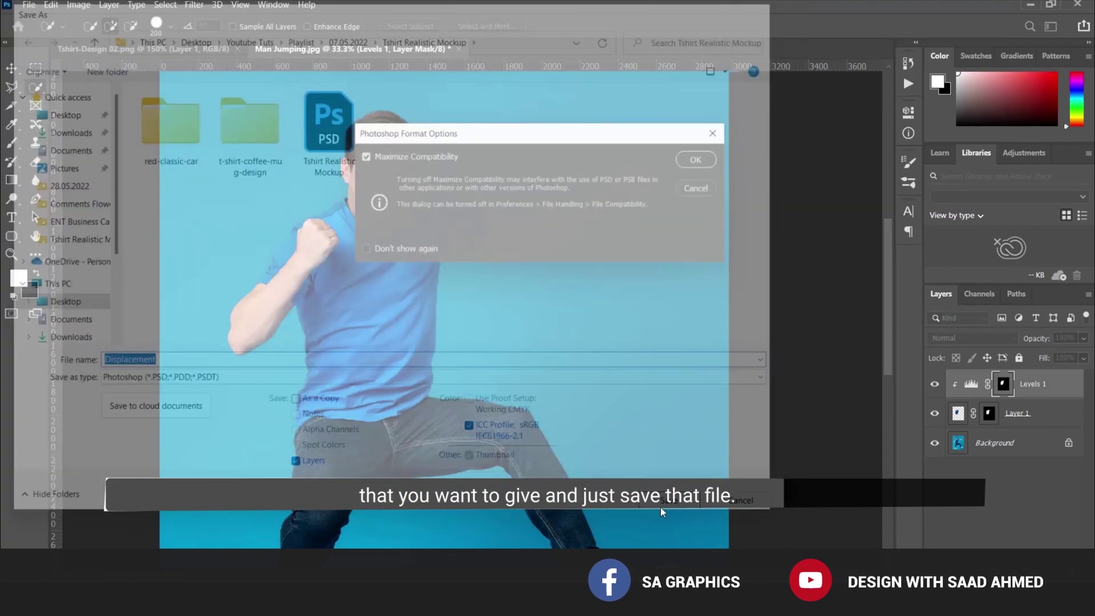
left_click(700, 160)
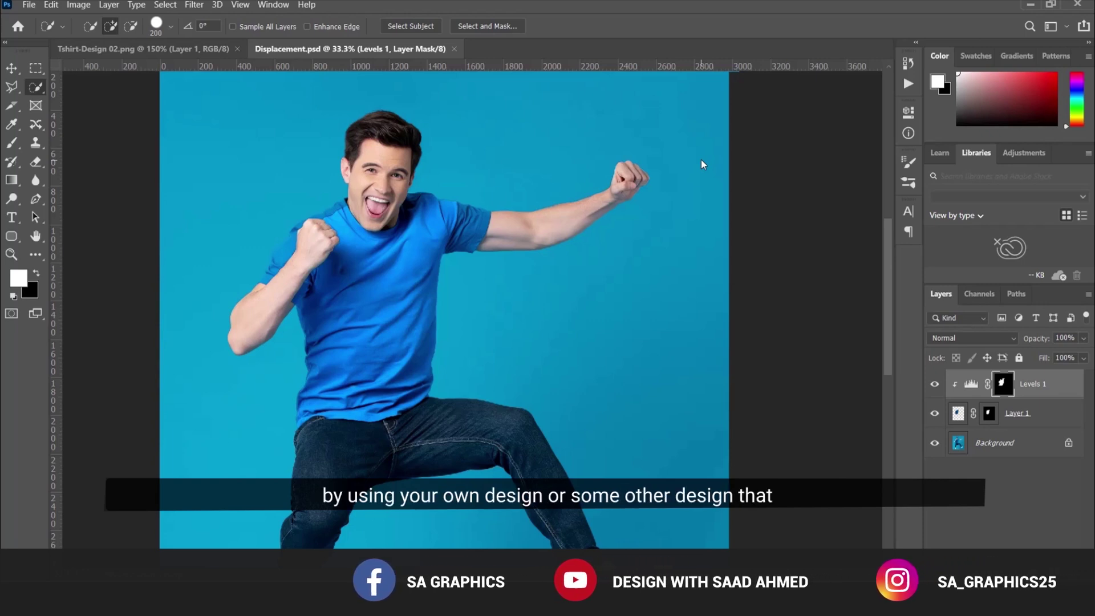
Delete the Levels 1 and Layer 1 layers, leaving only Background.
left_click(1053, 418, "shift")
left_click_drag(1053, 417, 1077, 570)
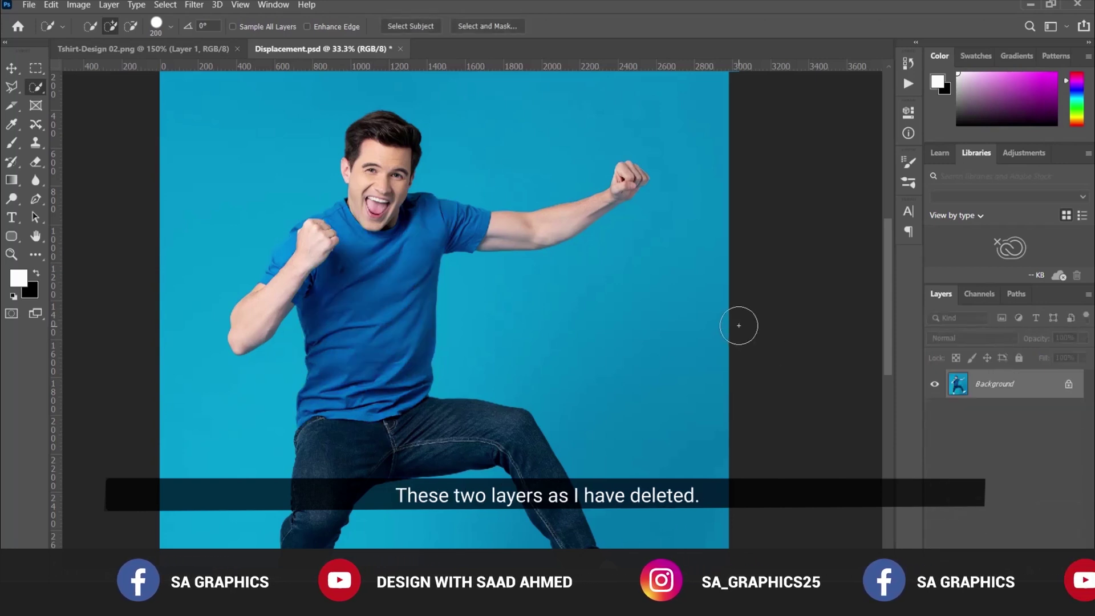
left_click(29, 5)
Open Tshirt-Design 02.png and paste its ship design into Displacement.psd as Layer 1.
left_click(35, 32)
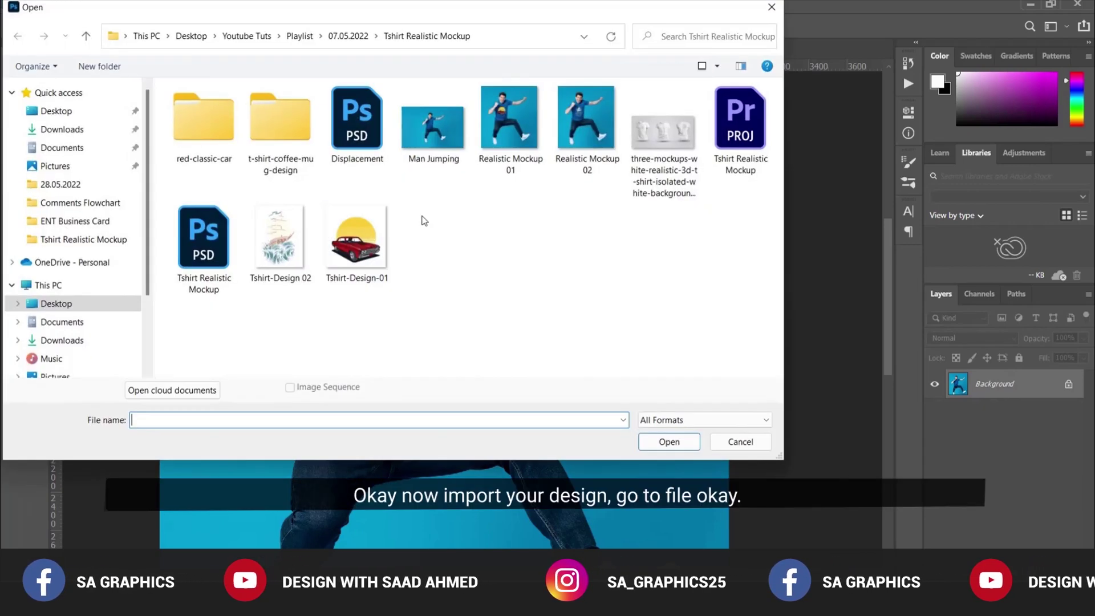
double_click(284, 242)
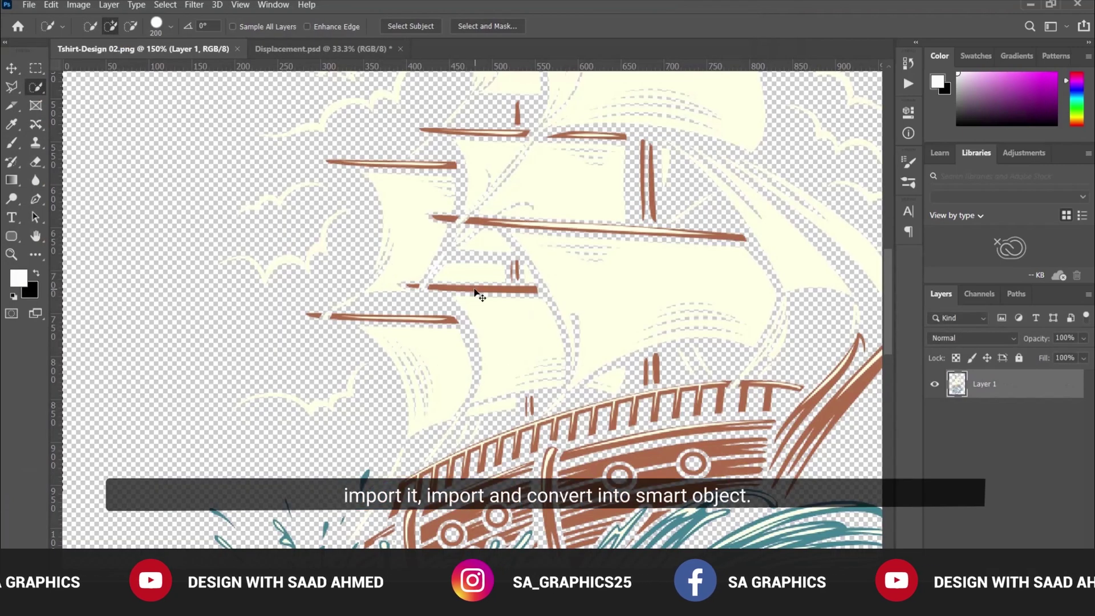
key("ctrl+w")
key("v")
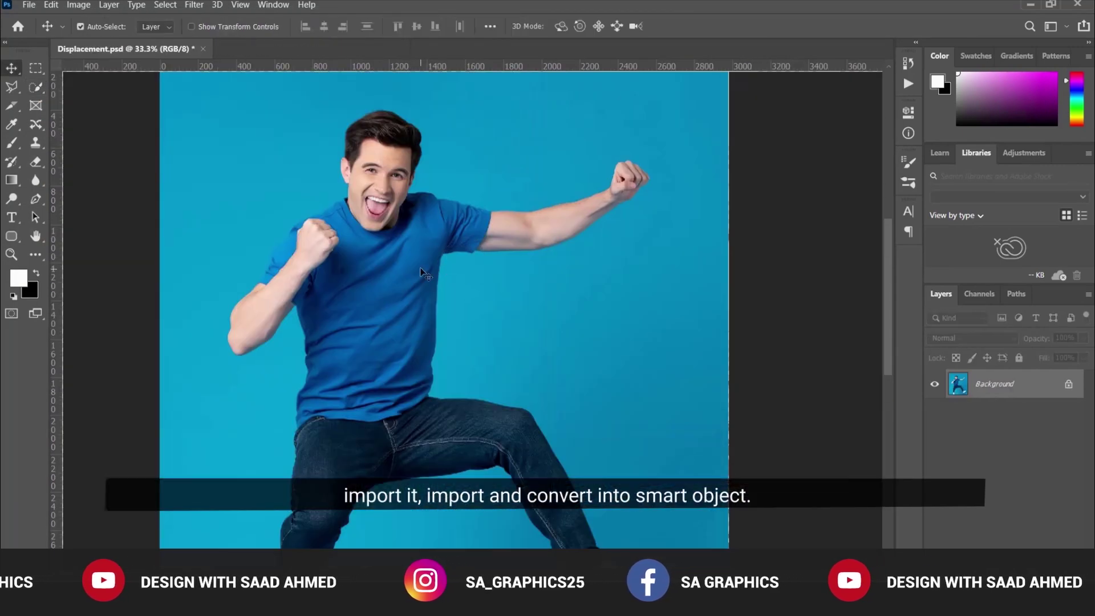
key("ctrl+v")
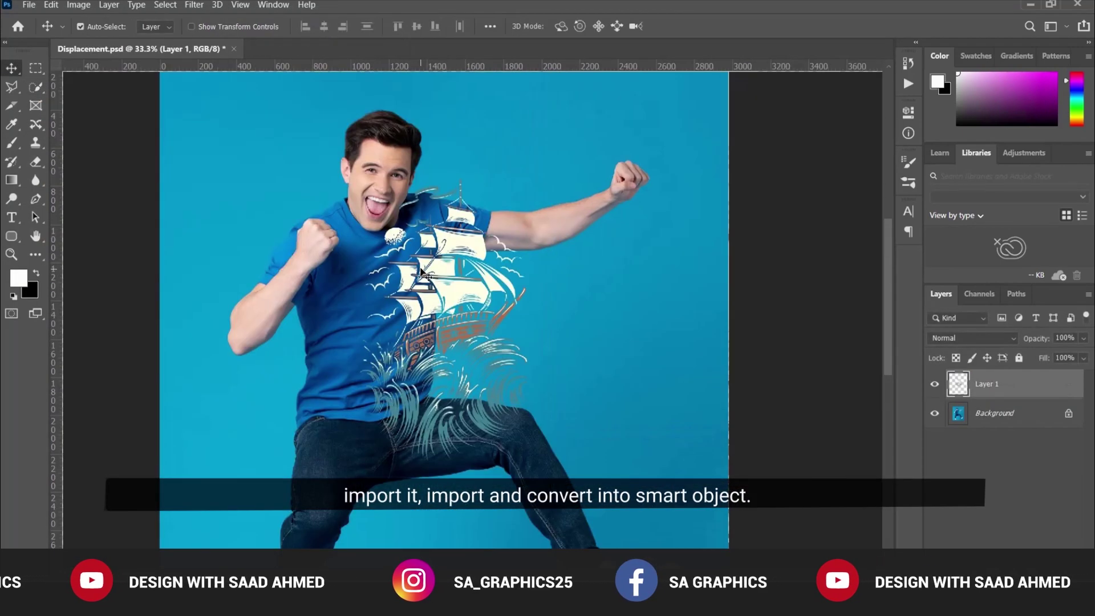
right_click(992, 392)
Convert Layer 1 to a smart object, drag it onto the shirt, and scale it to about 50%.
left_click(876, 181)
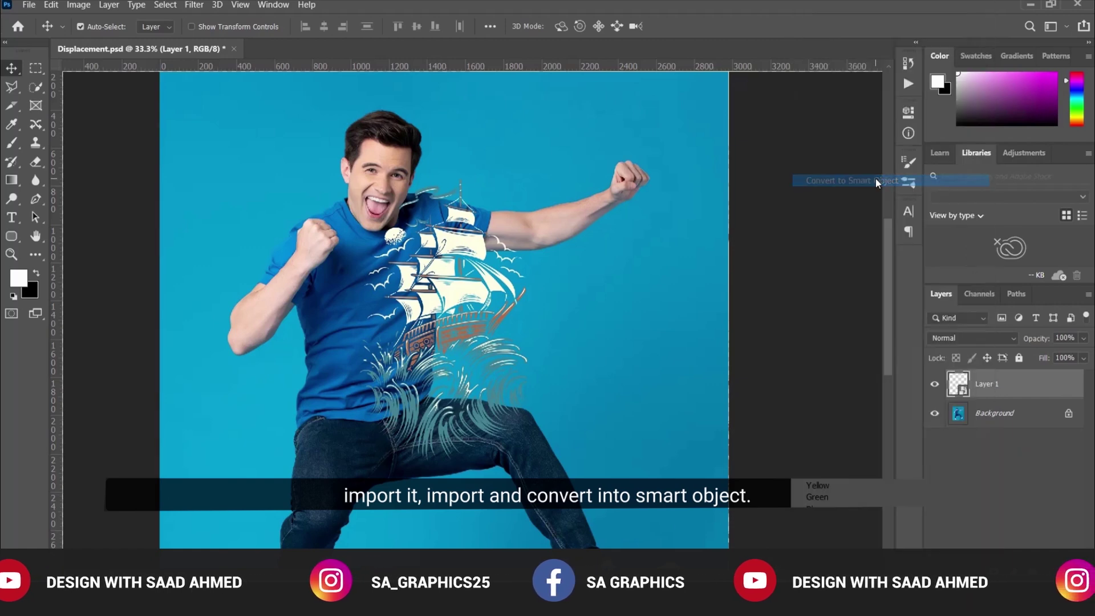
left_click_drag(464, 246, 416, 266)
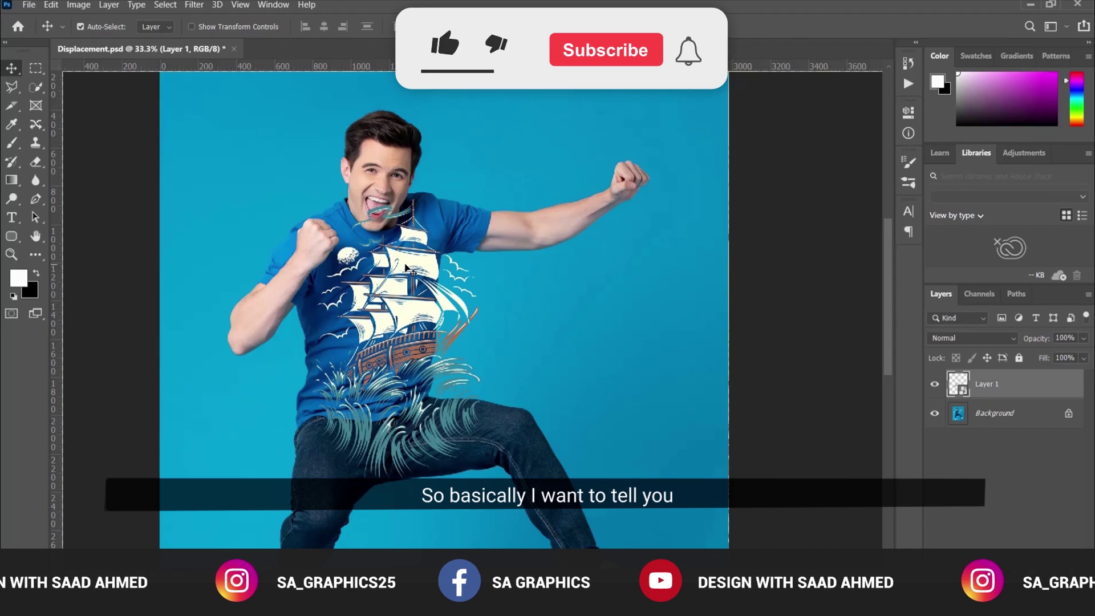
key("ctrl+plus")
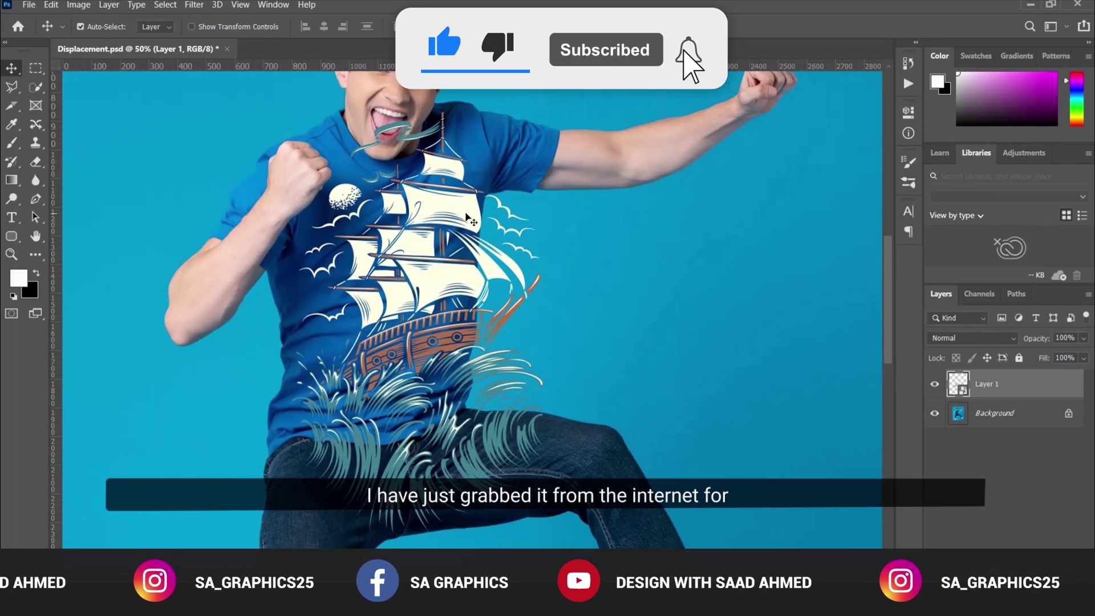
key("ctrl")
key("ctrl+t")
left_click_drag(292, 113, 376, 204)
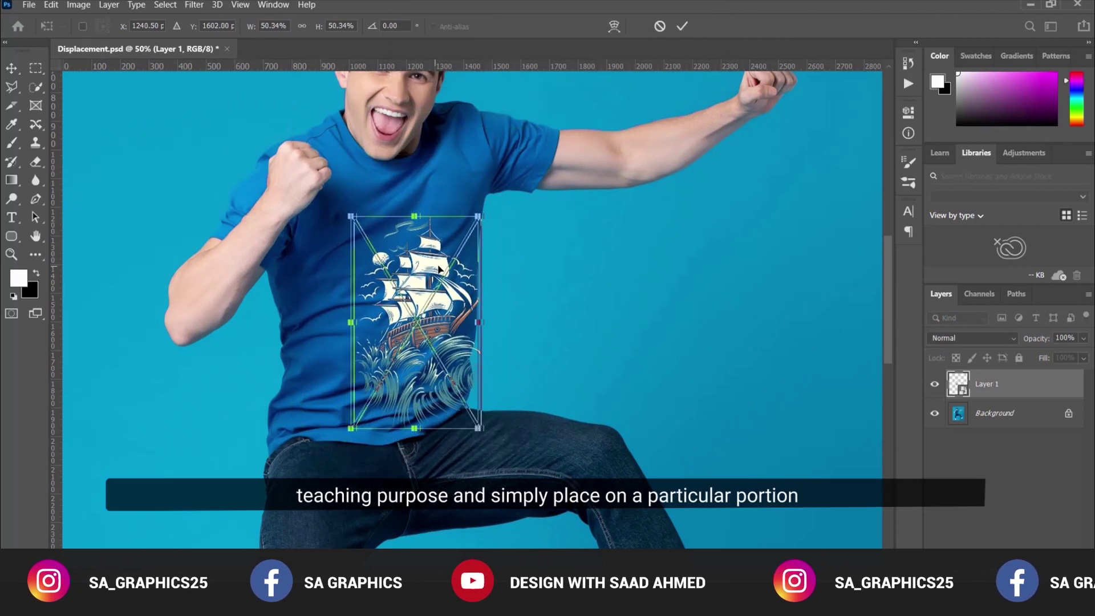
Nudge and shrink the ship design to about 46.82% on the chest, then commit the transform.
left_click_drag(439, 268, 407, 248)
left_click_drag(447, 197, 438, 211)
left_click_drag(394, 250, 394, 242)
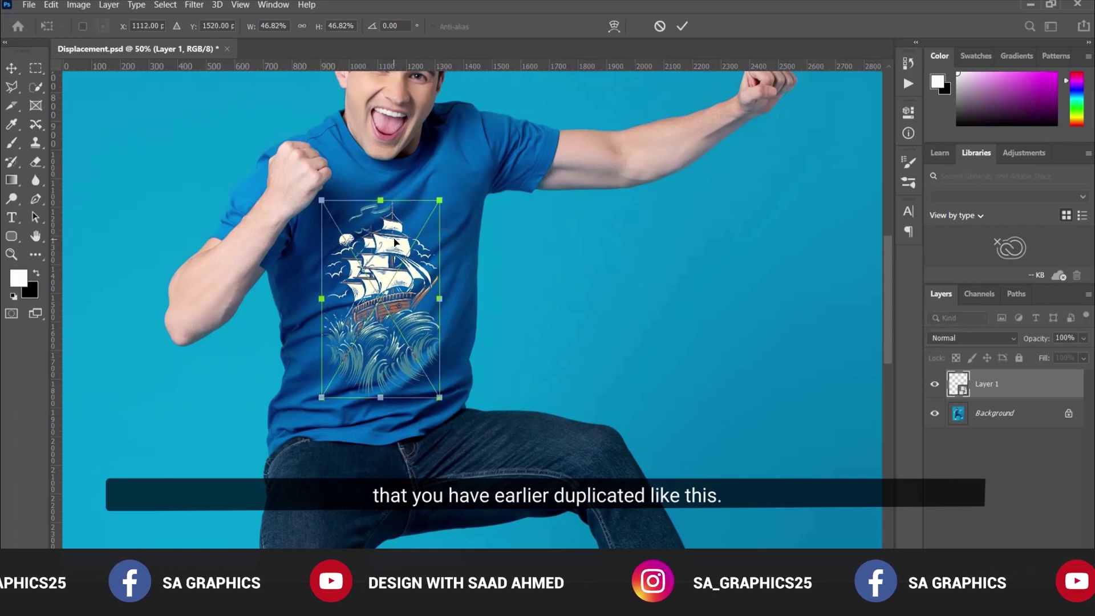
key("Return")
scroll(383, 308, "up", 3)
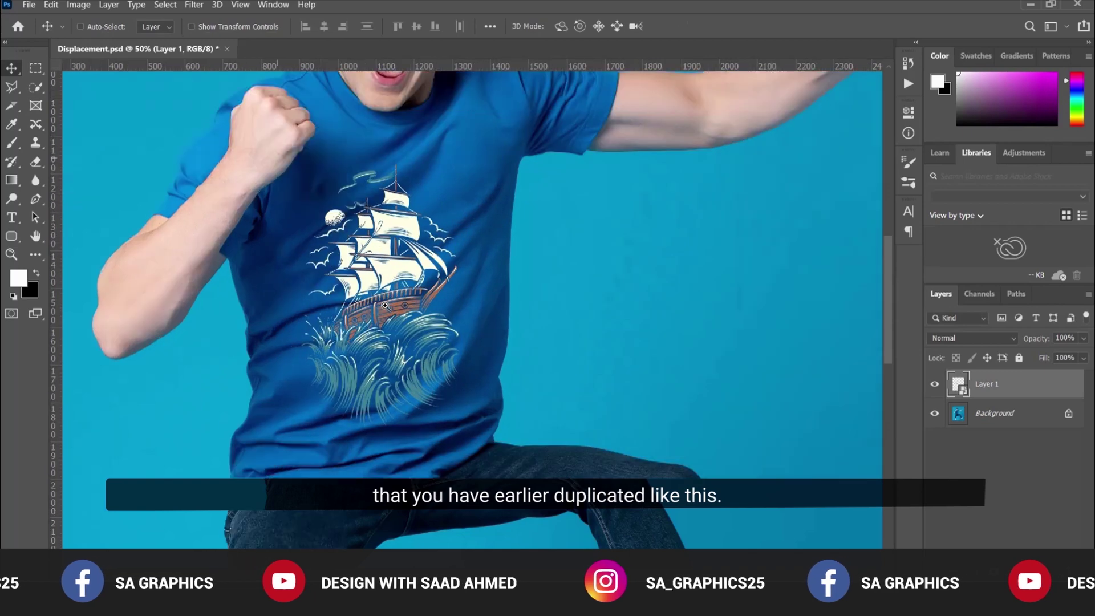
scroll(443, 288, "up", 3)
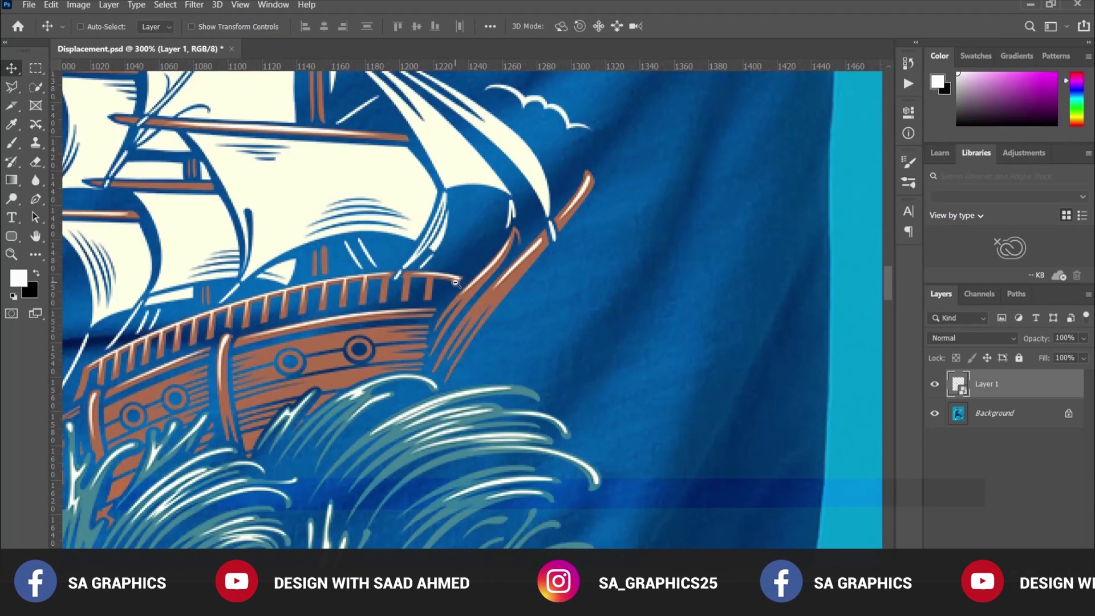
key("ctrl+semicolon")
key("ctrl+semicolon")
scroll(455, 283, "down", 4)
scroll(443, 223, "up", 5)
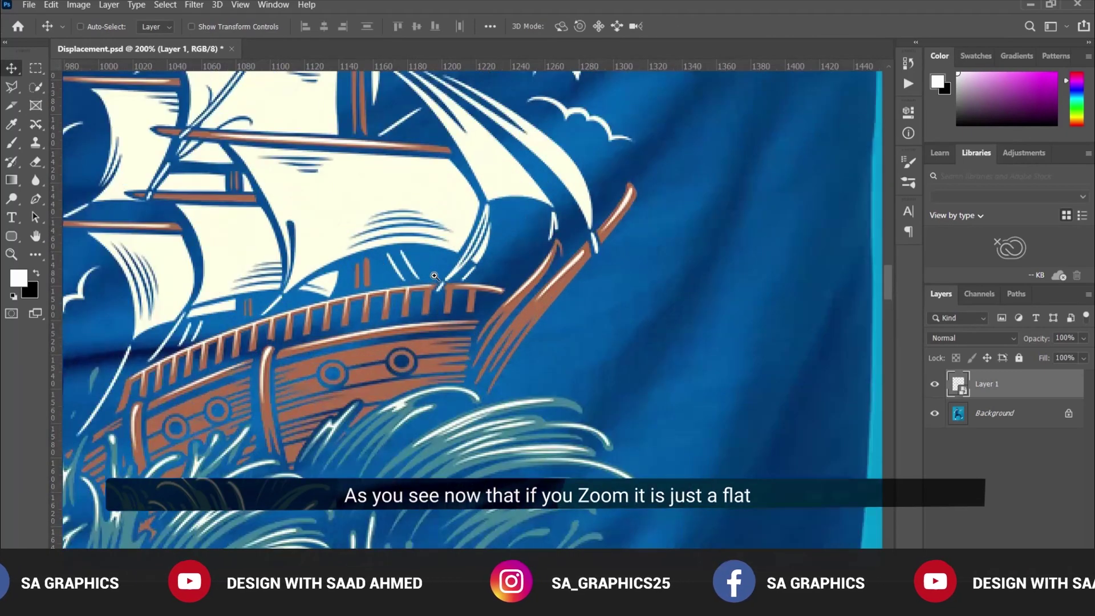
left_click_drag(443, 223, 461, 349)
scroll(483, 307, "down", 2)
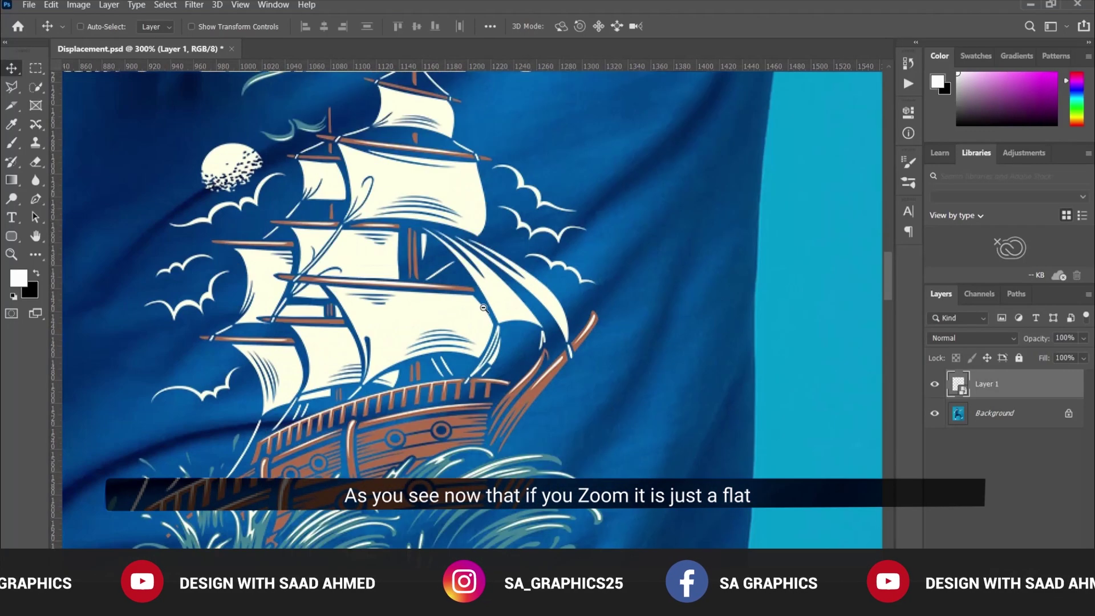
scroll(357, 372, "up", 3)
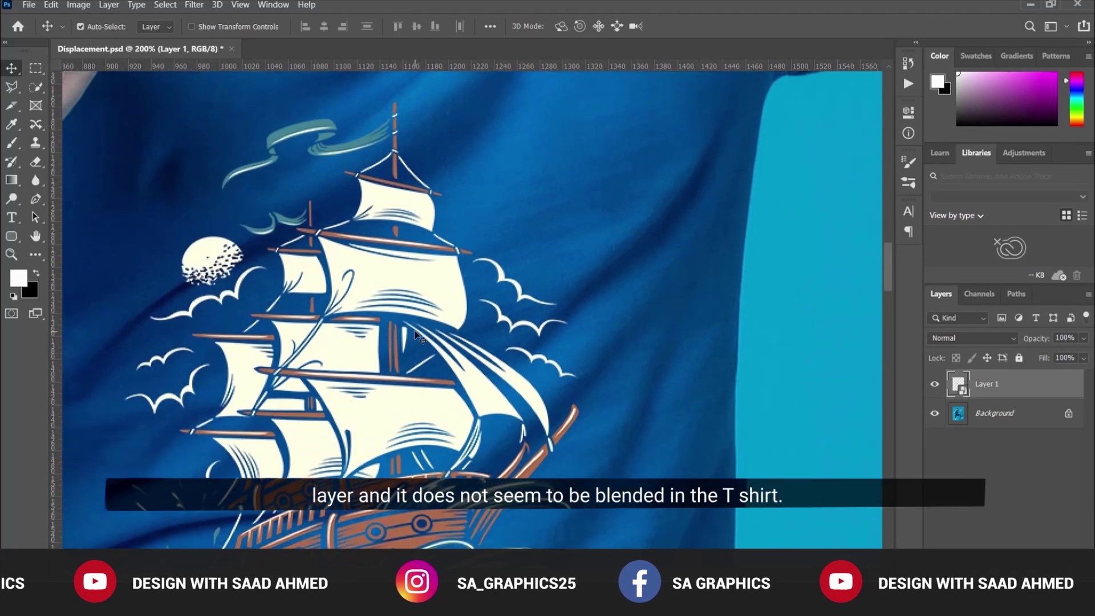
scroll(416, 334, "down", 4)
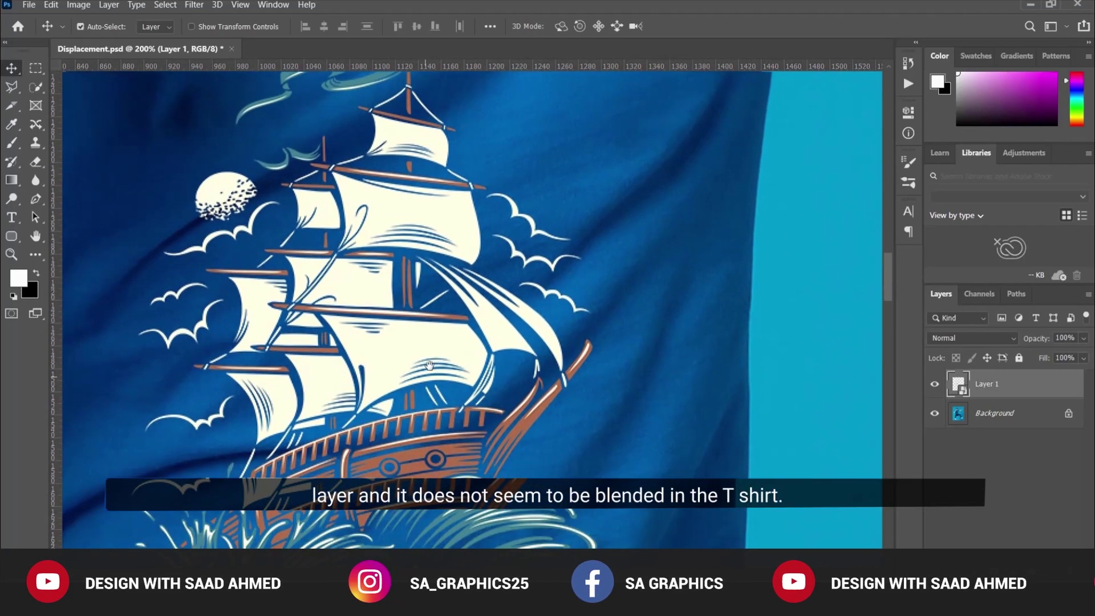
scroll(481, 416, "down", 3)
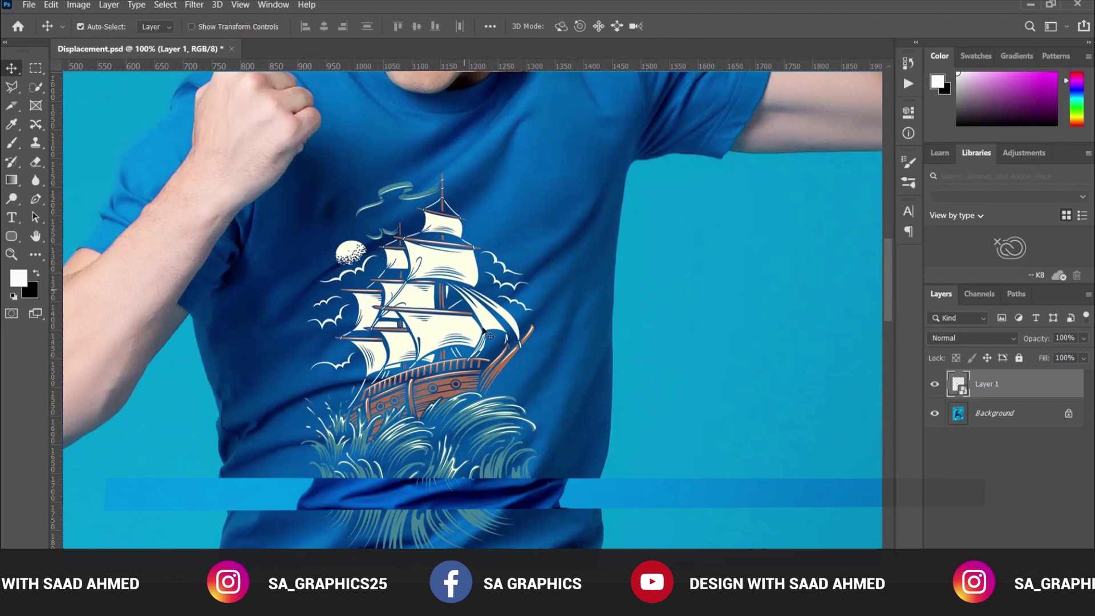
Apply Filter > Distort > Displace at scale 10/10 using Displacement.psd as the map.
left_click(194, 5)
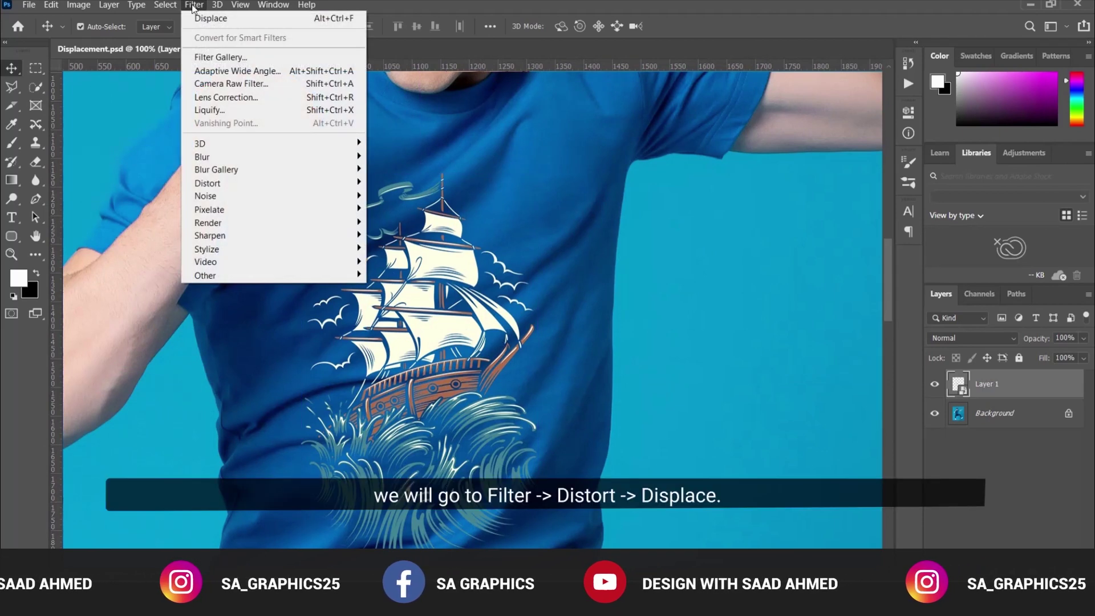
mouse_move(316, 183)
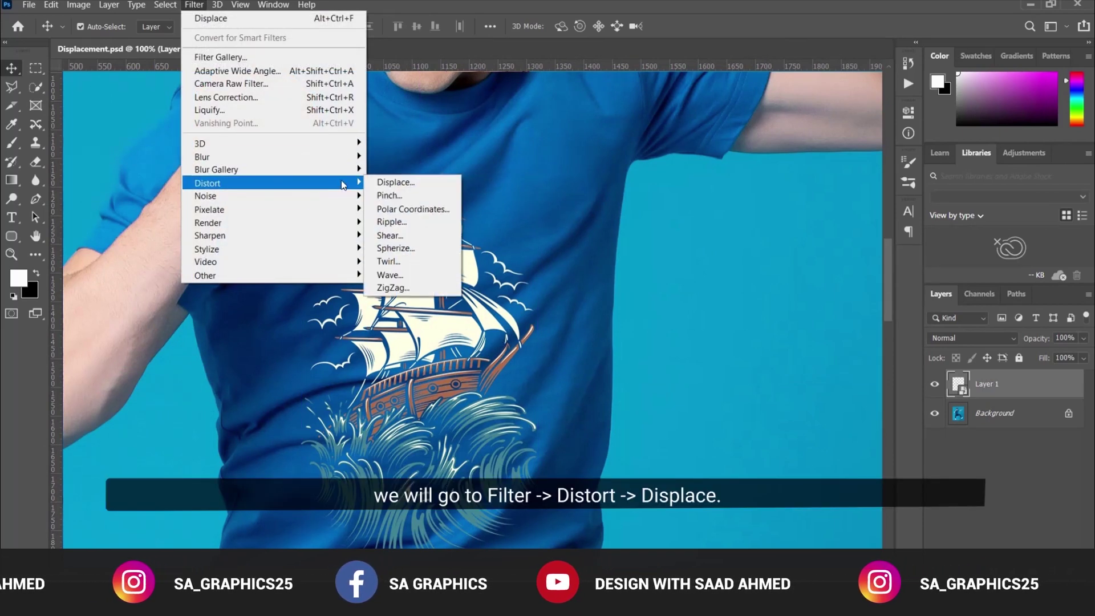
left_click(407, 182)
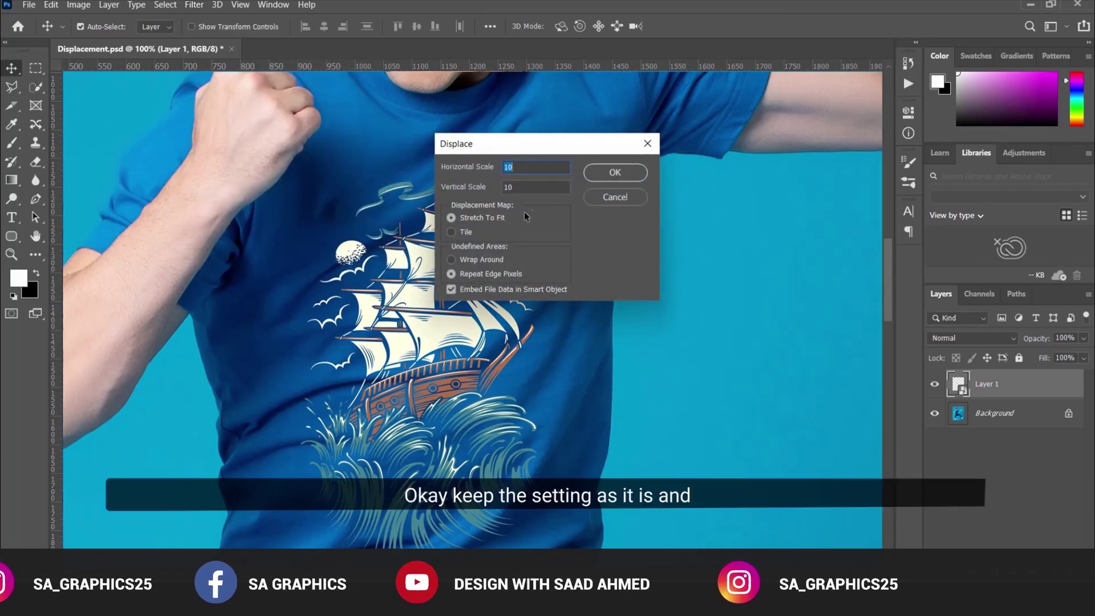
left_click(613, 173)
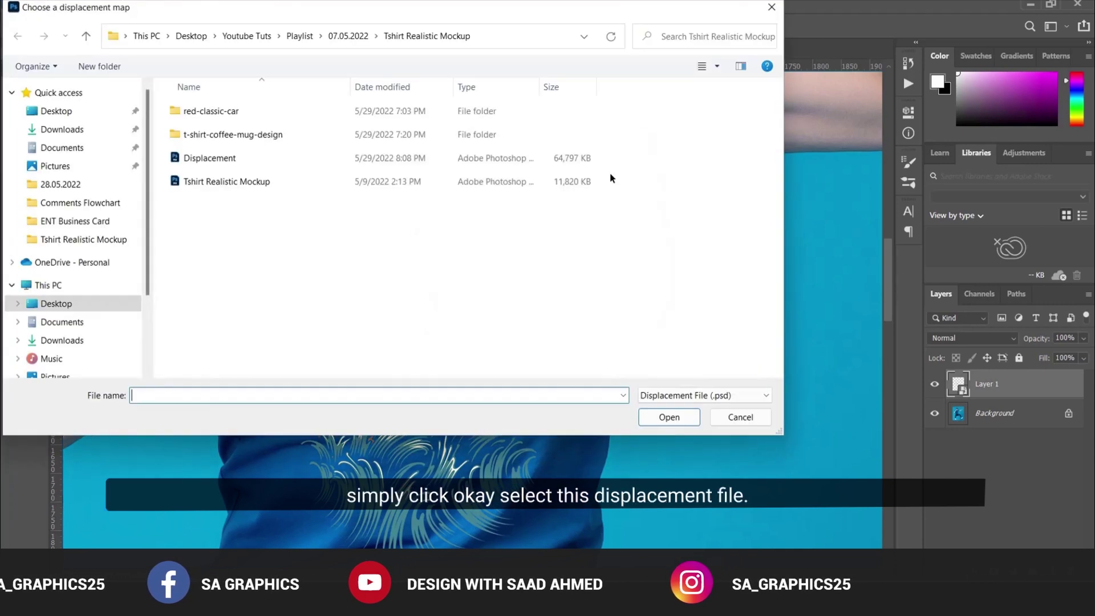
left_click(199, 159)
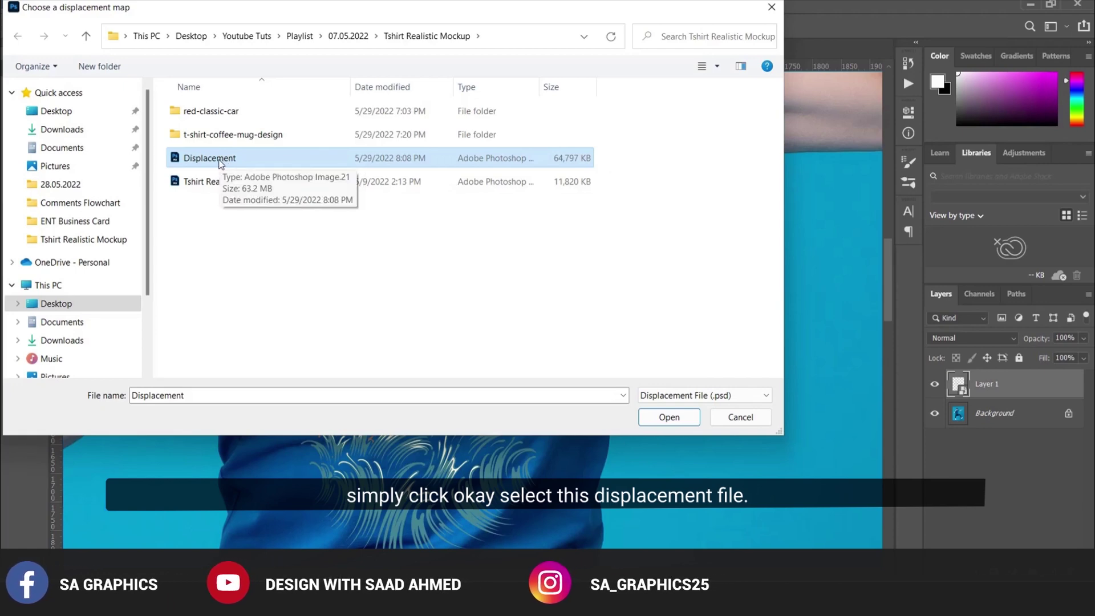
double_click(221, 165)
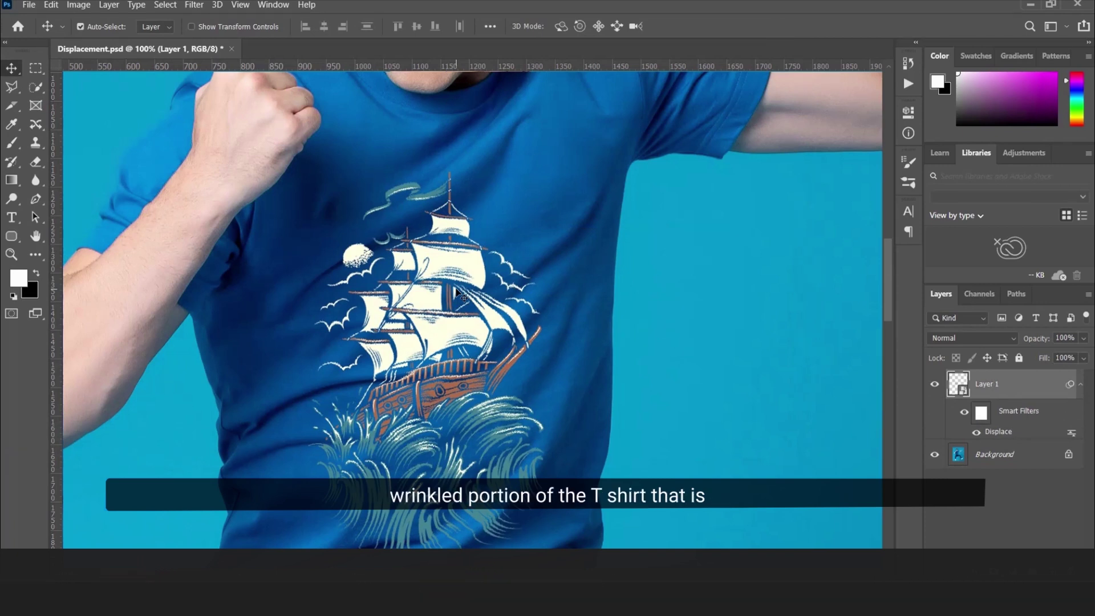
scroll(631, 342, "down", 3)
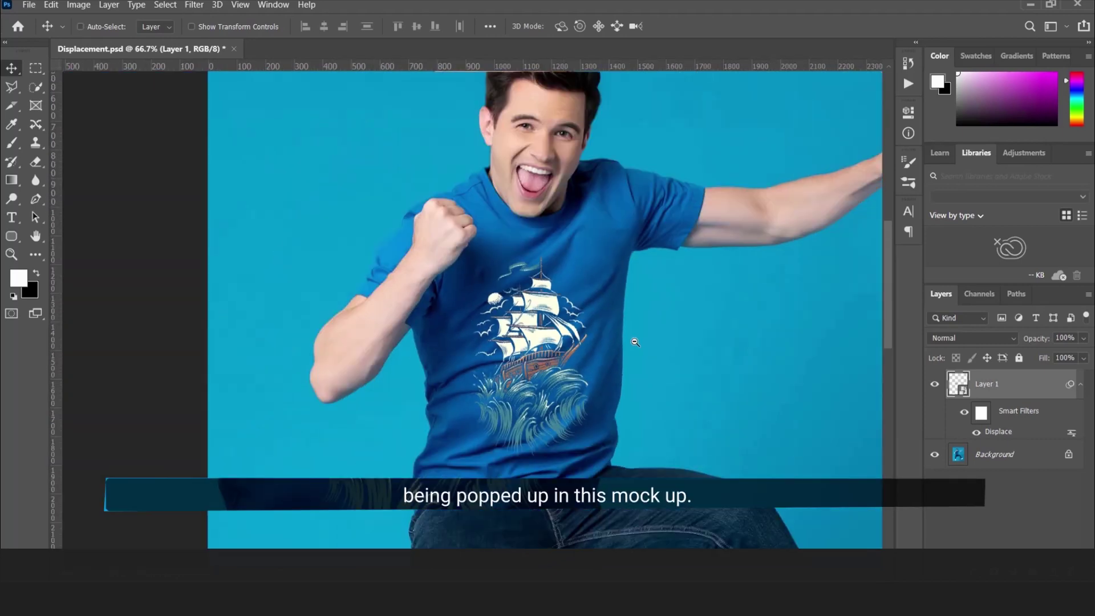
scroll(561, 373, "up", 2)
key("z")
left_click(561, 370)
left_click(547, 351)
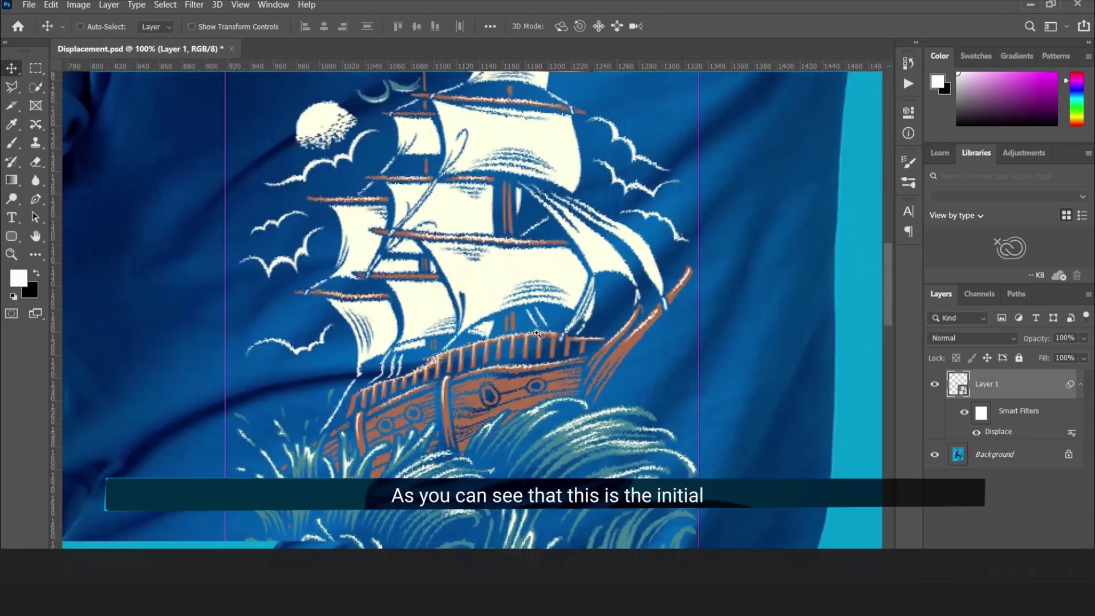
left_click(539, 337)
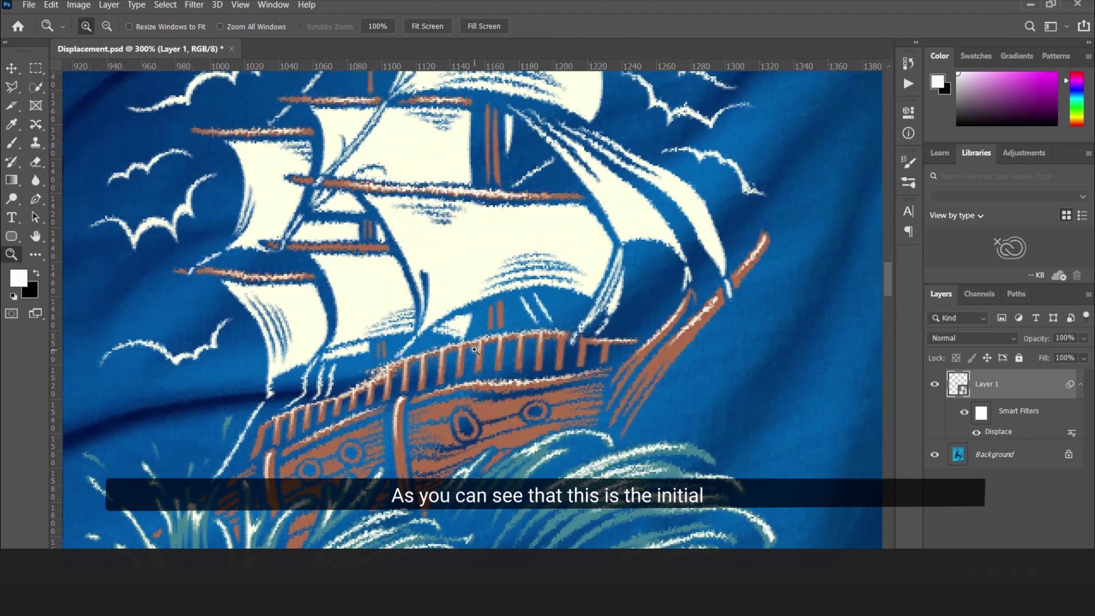
key("v")
key("ctrl+z")
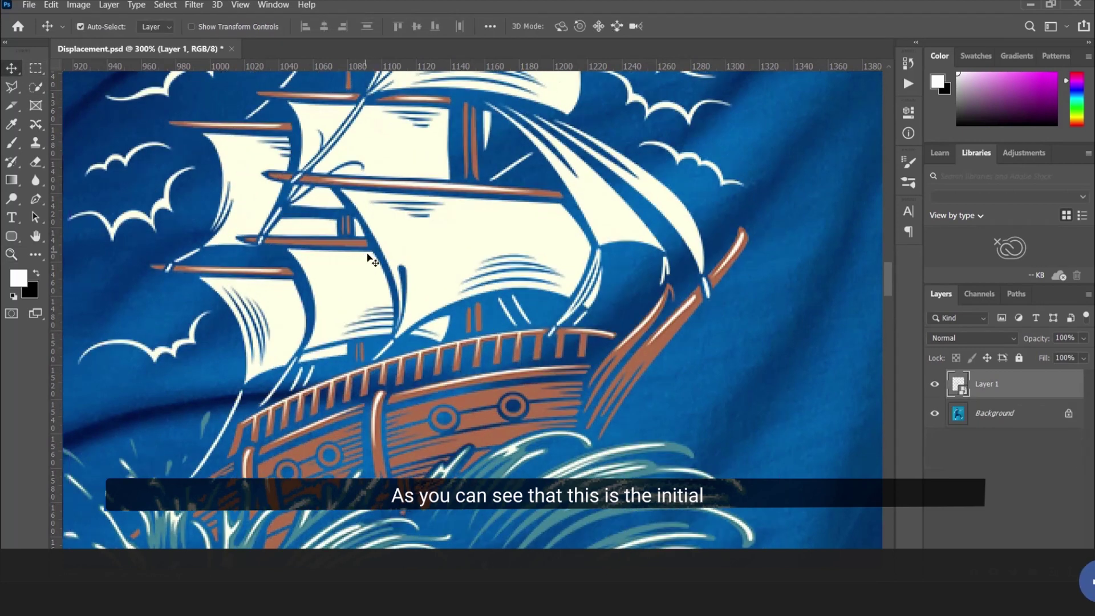
key("ctrl+shift+z")
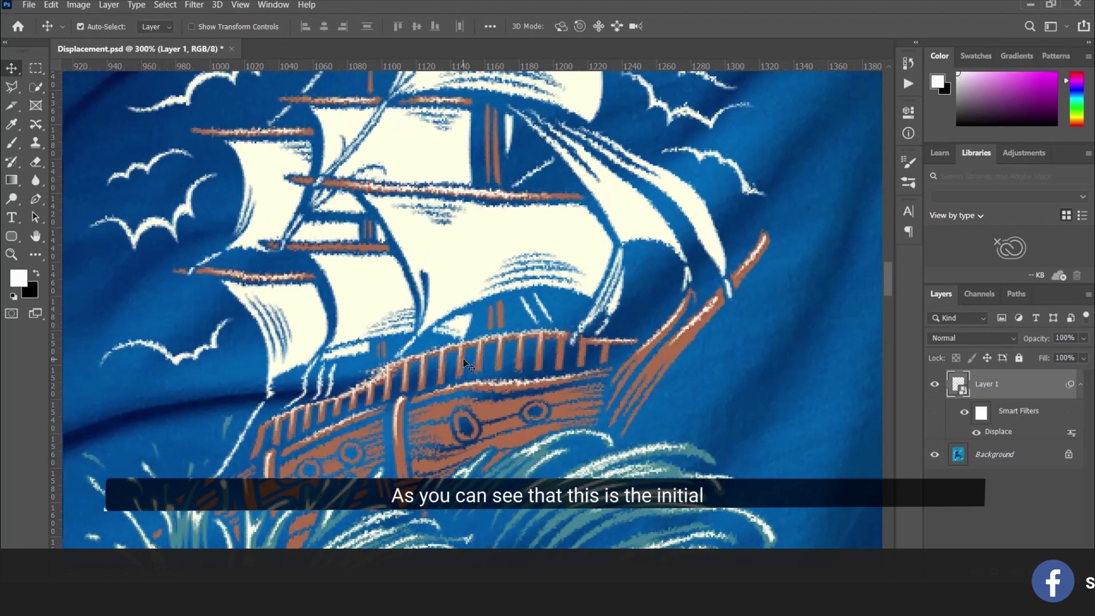
scroll(541, 444, "down", 1)
left_click_drag(655, 536, 597, 570)
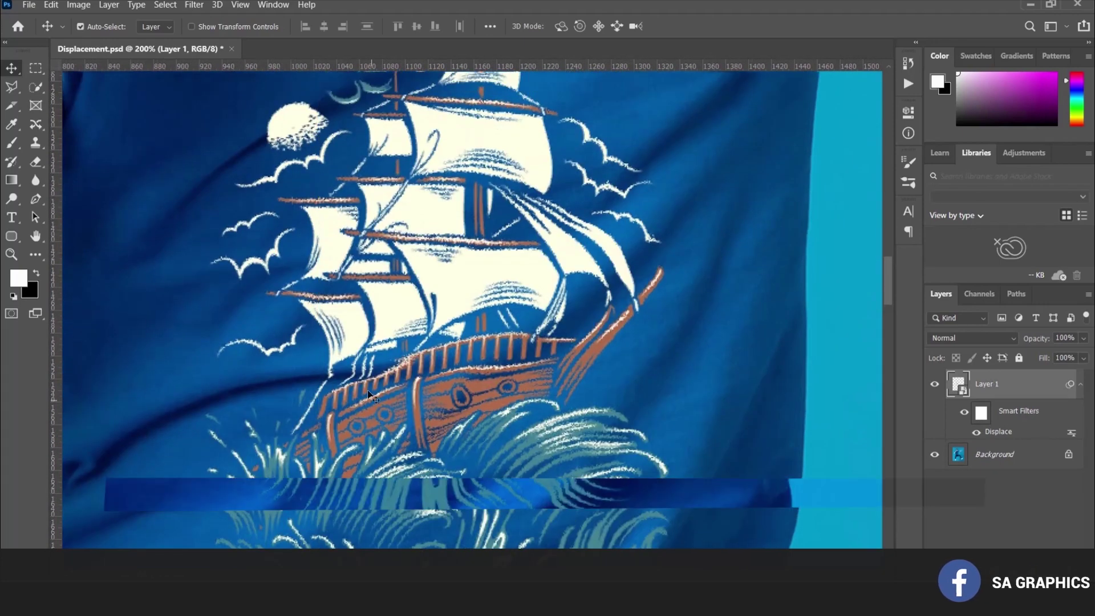
key("ctrl+minus")
scroll(469, 278, "up", 1)
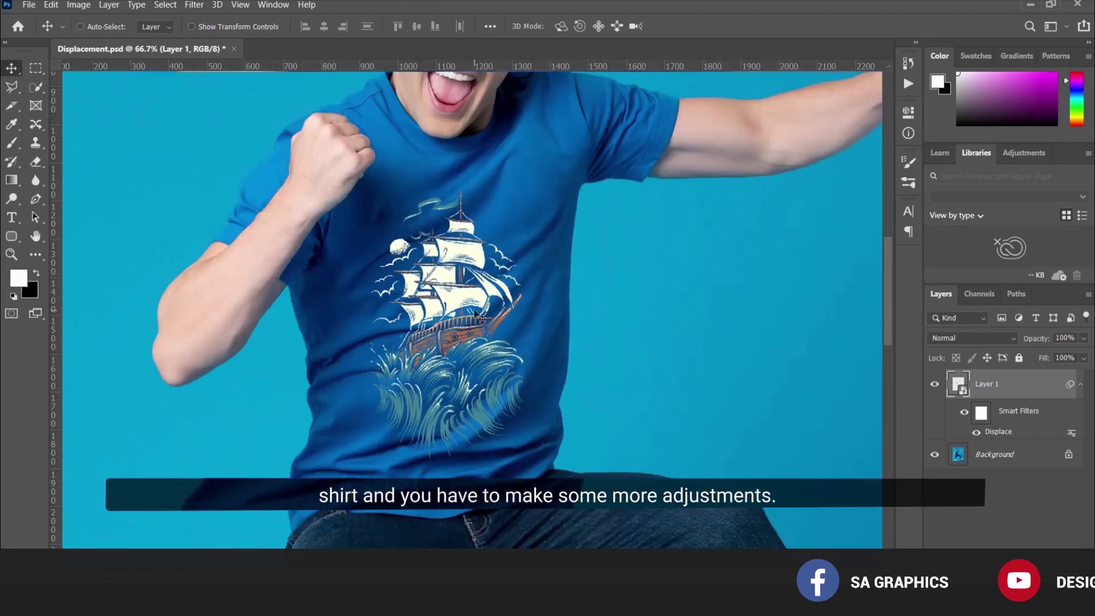
left_click_drag(477, 314, 474, 310)
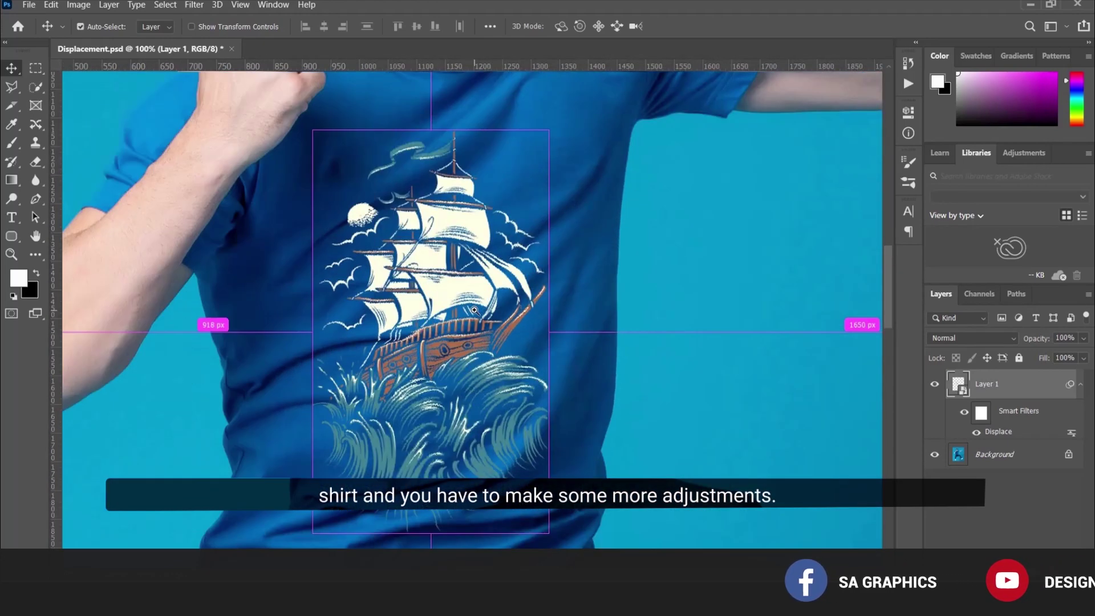
left_click(474, 310, "ctrl")
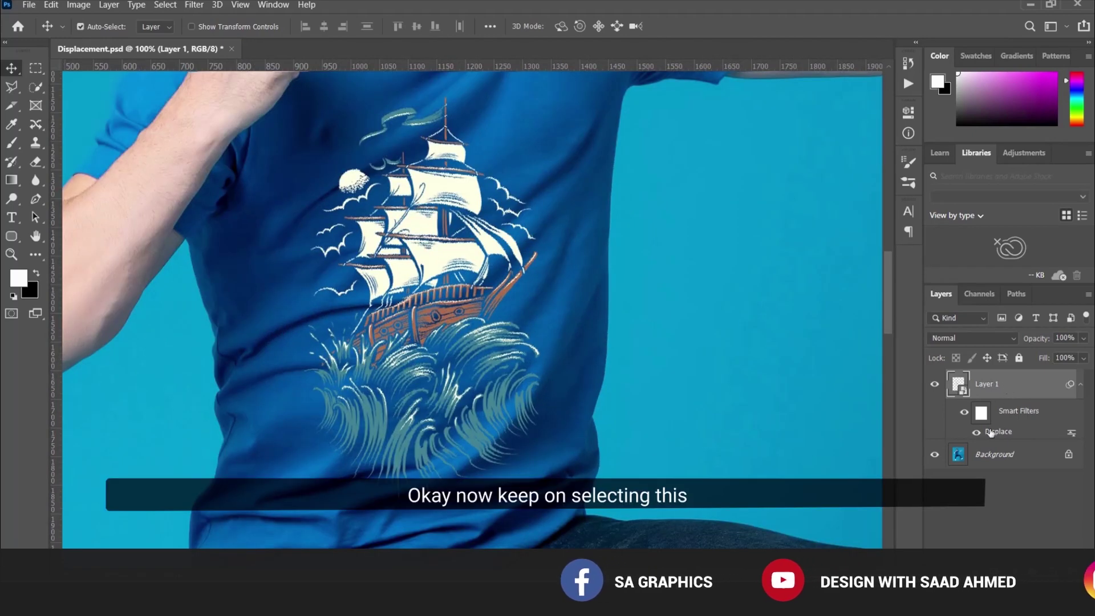
In Layer 1's Blending Options, split the Blend If Underlying Layer black slider to 14/68.
right_click(965, 429)
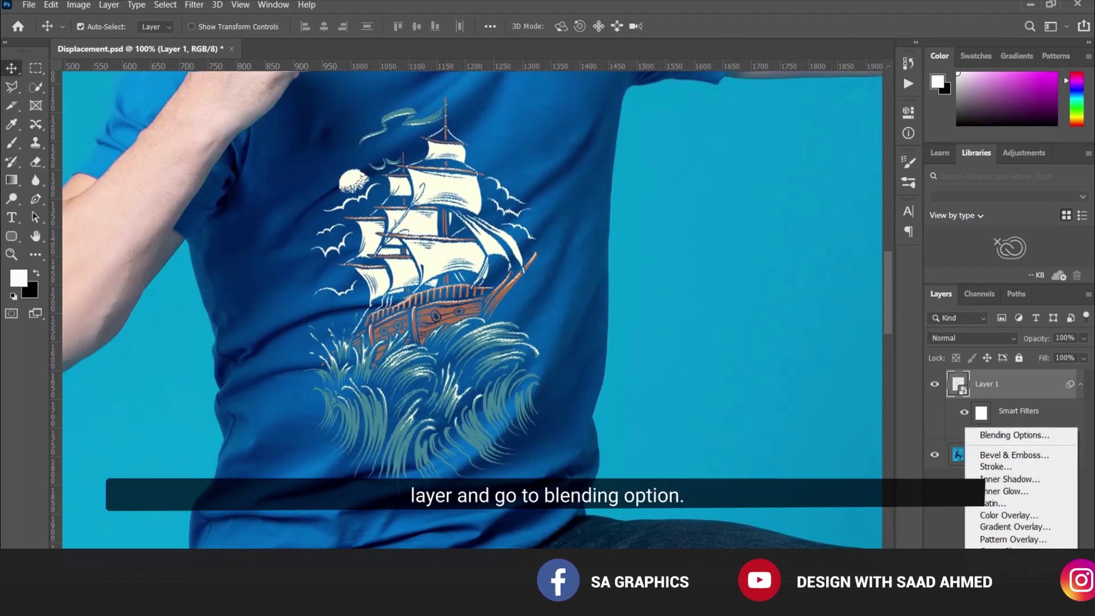
left_click(991, 435)
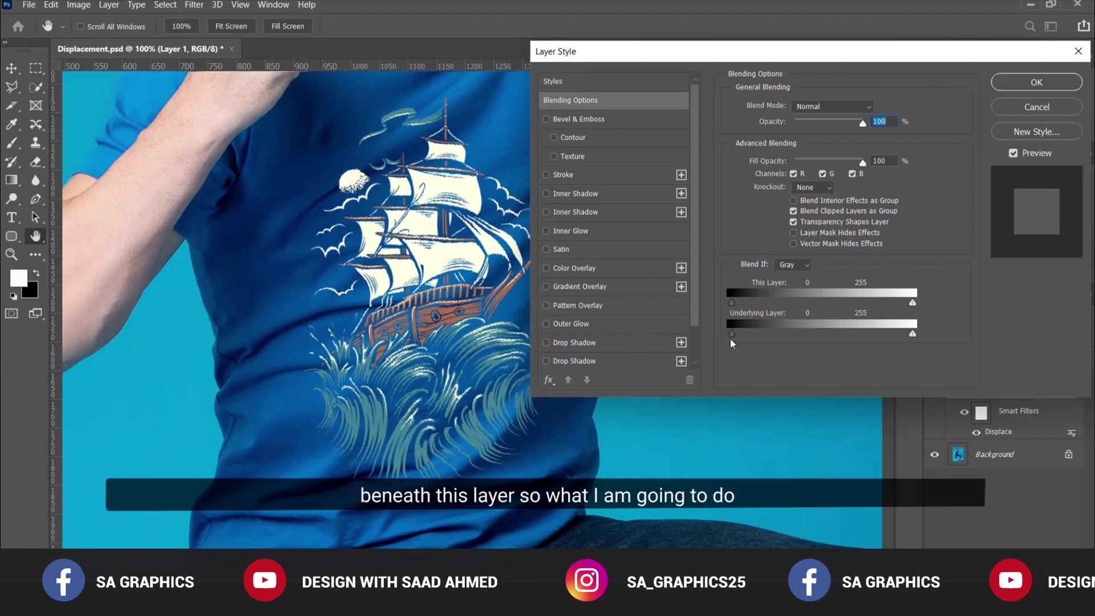
left_click_drag(732, 332, 771, 334)
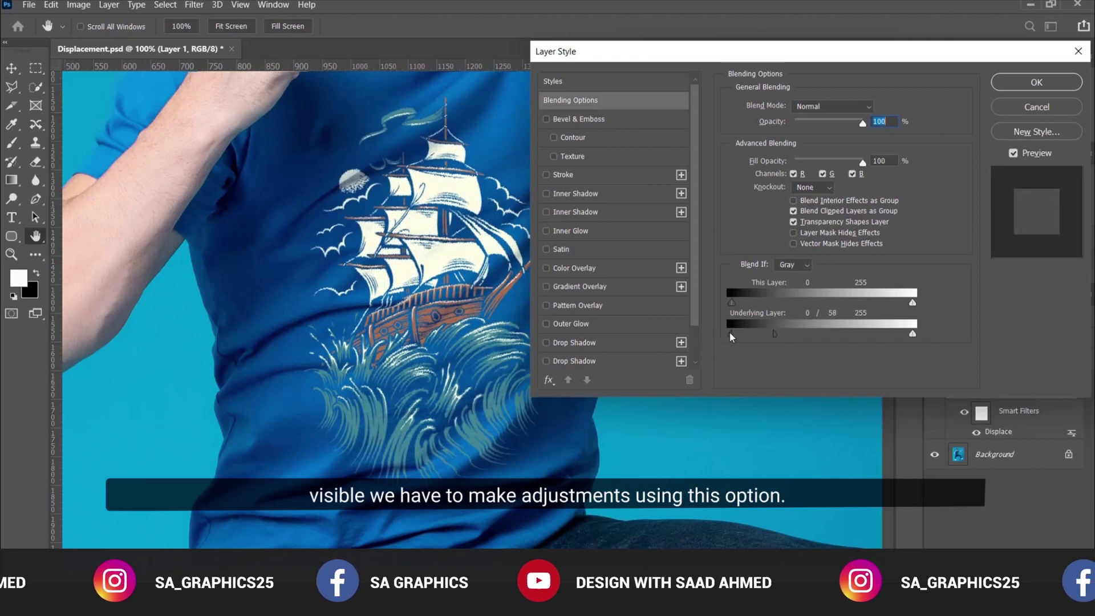
left_click_drag(729, 332, 779, 333)
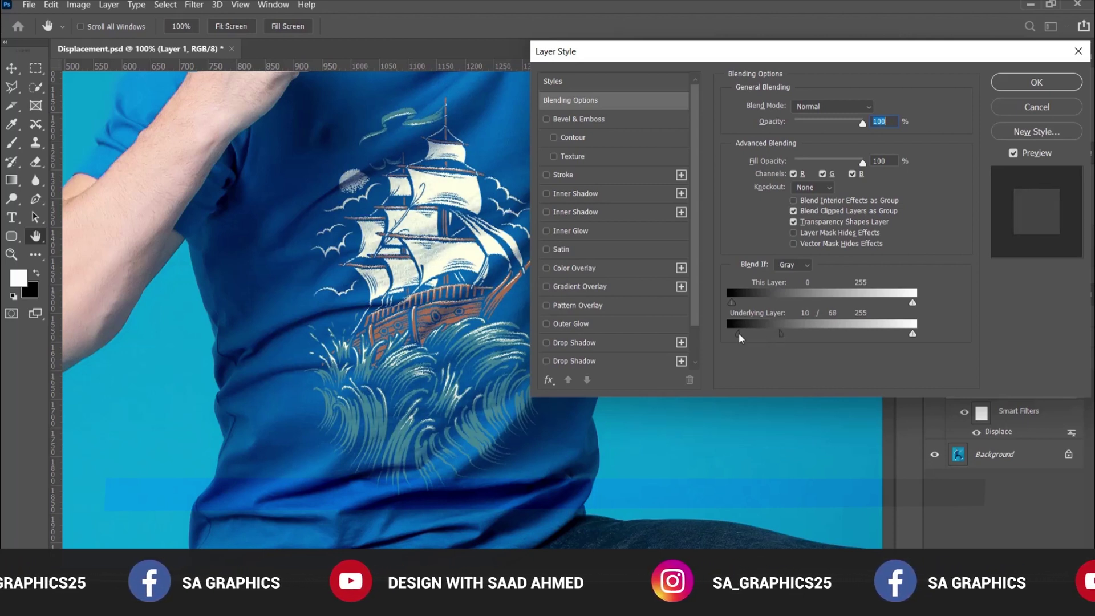
left_click_drag(737, 333, 741, 333)
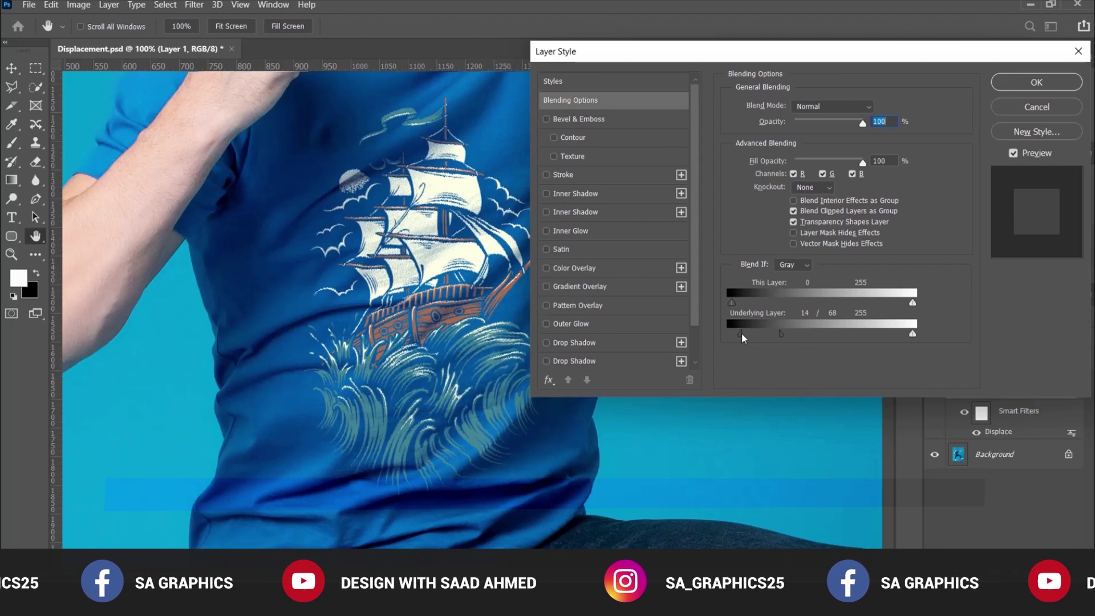
left_click(1036, 82)
key("v")
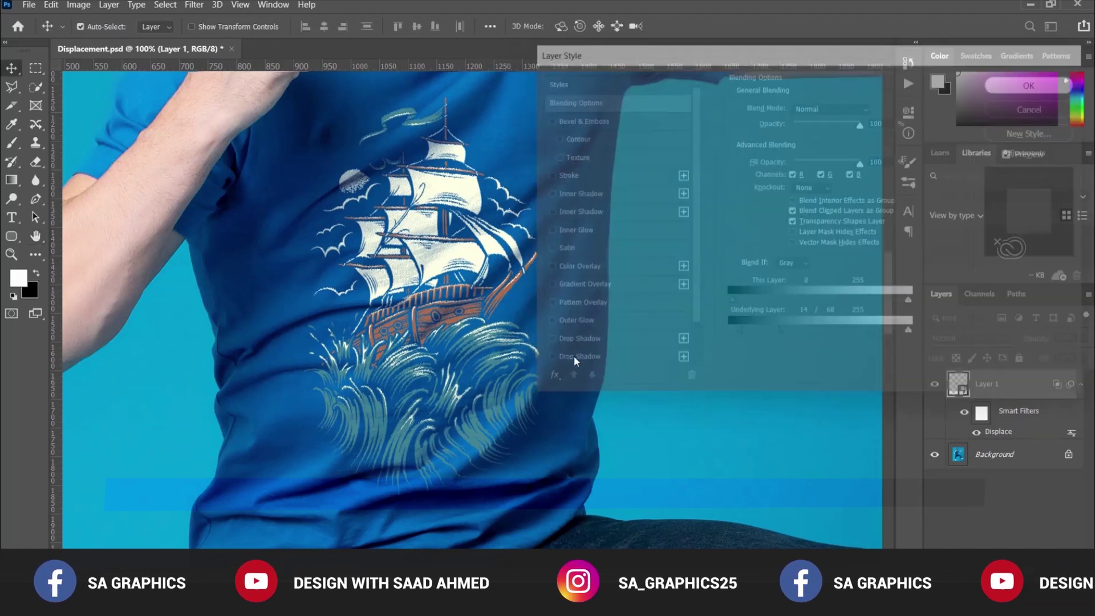
key("ctrl+0")
left_click(532, 358, "ctrl")
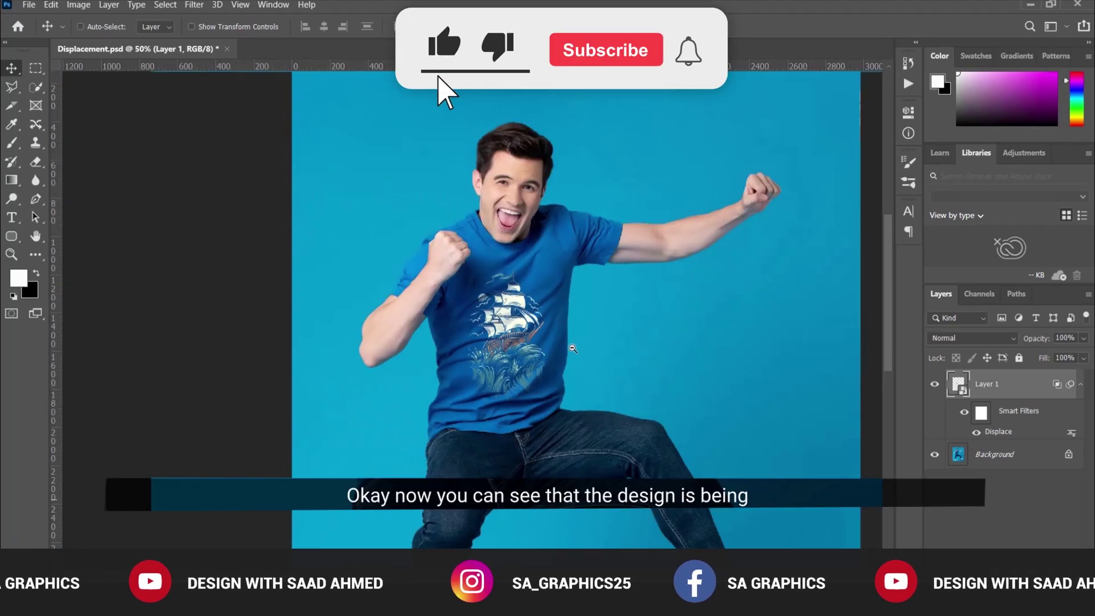
left_click(533, 302, "ctrl")
left_click(533, 302, "ctrl")
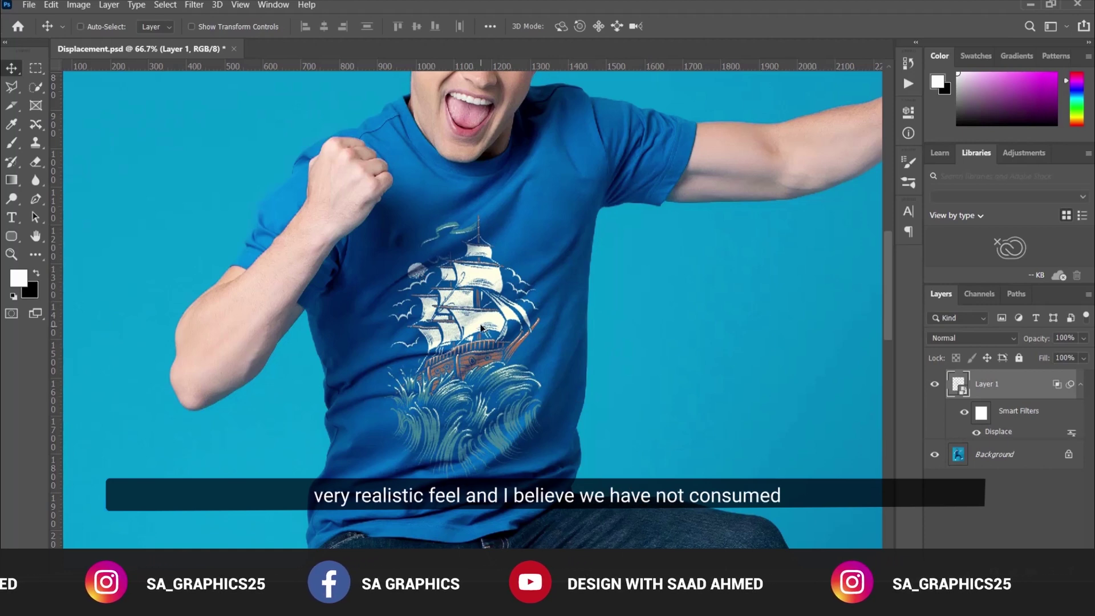
key("ctrl+minus")
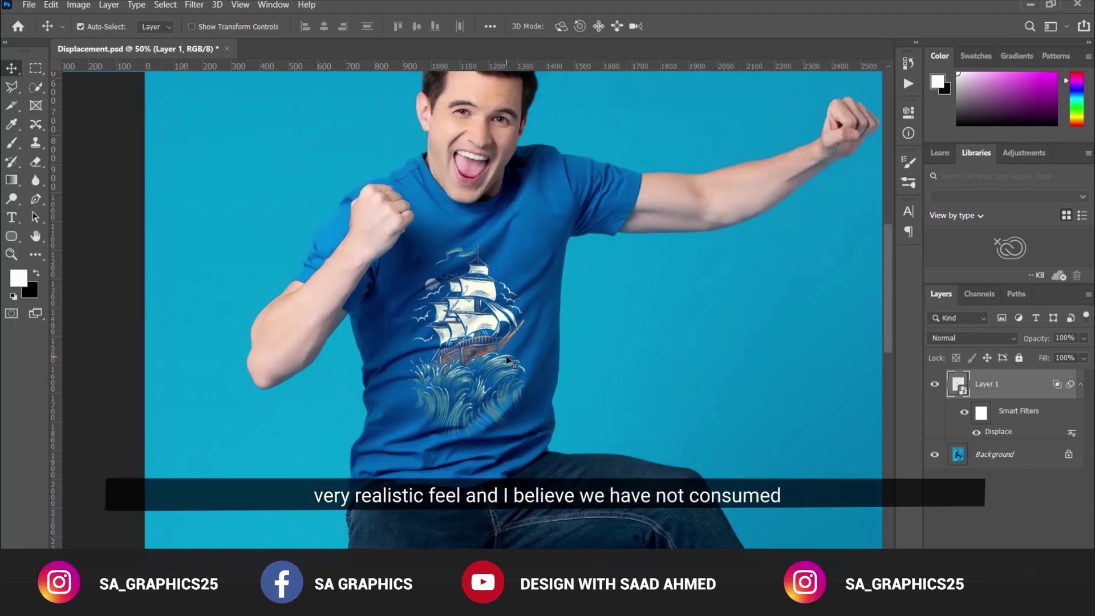